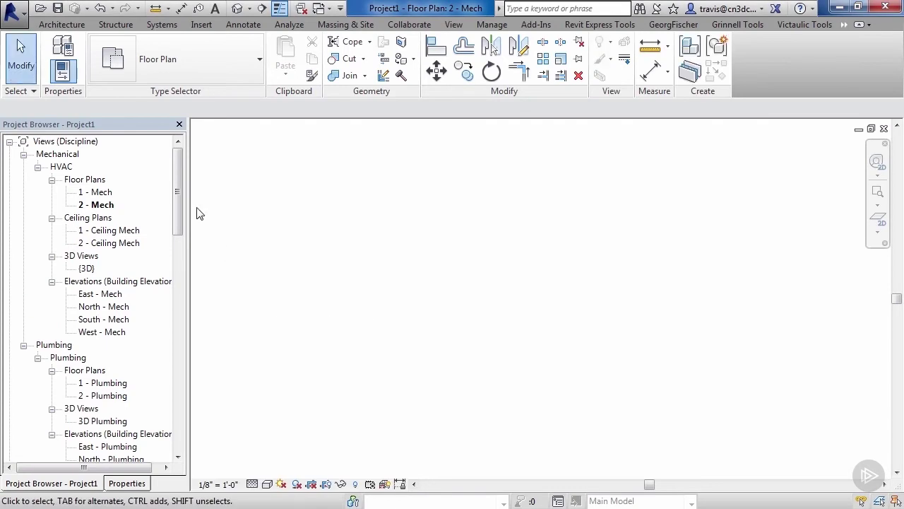
Open Type Properties for the Hydronic Return piping system under Families > Piping Systems
left_click(9, 142)
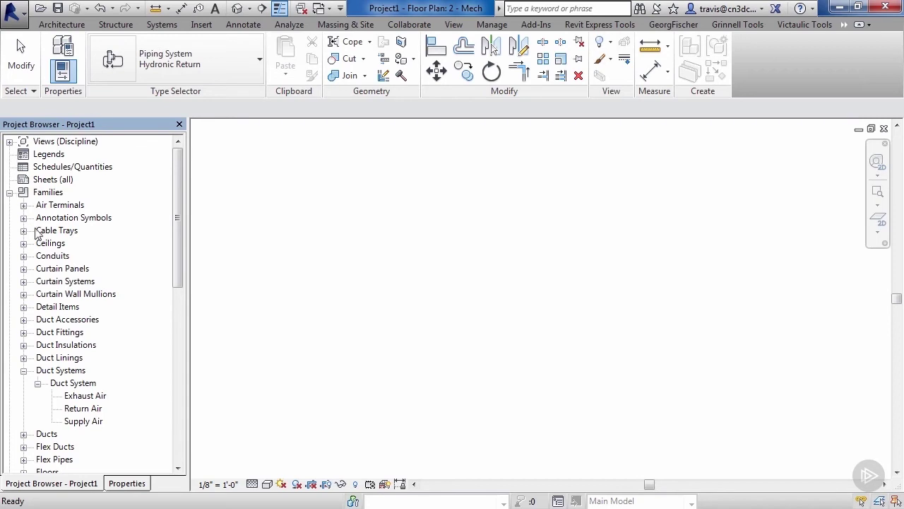
scroll(75, 275, "down", 4)
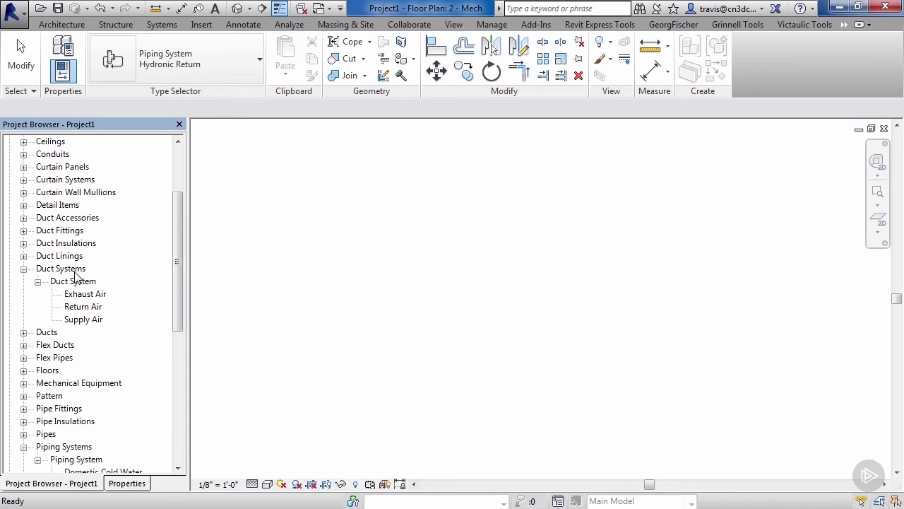
scroll(75, 275, "down", 2)
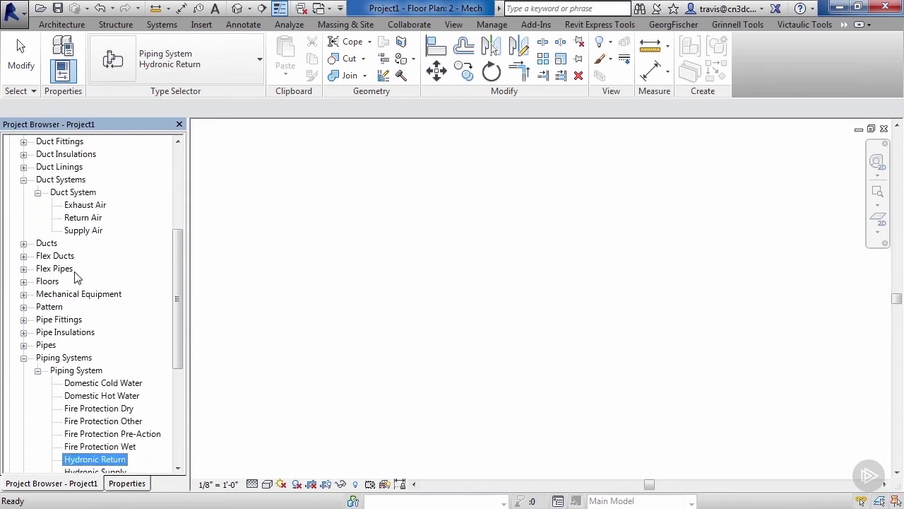
scroll(77, 276, "down", 1)
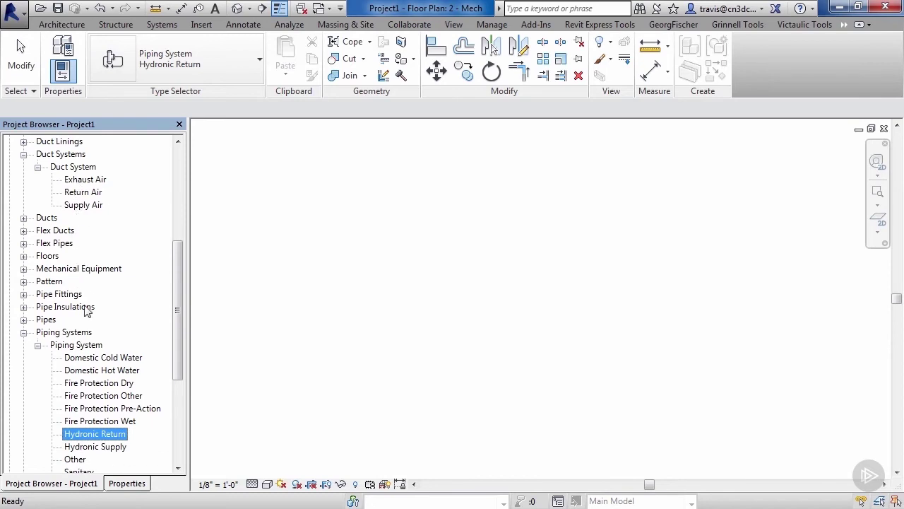
scroll(87, 305, "down", 1)
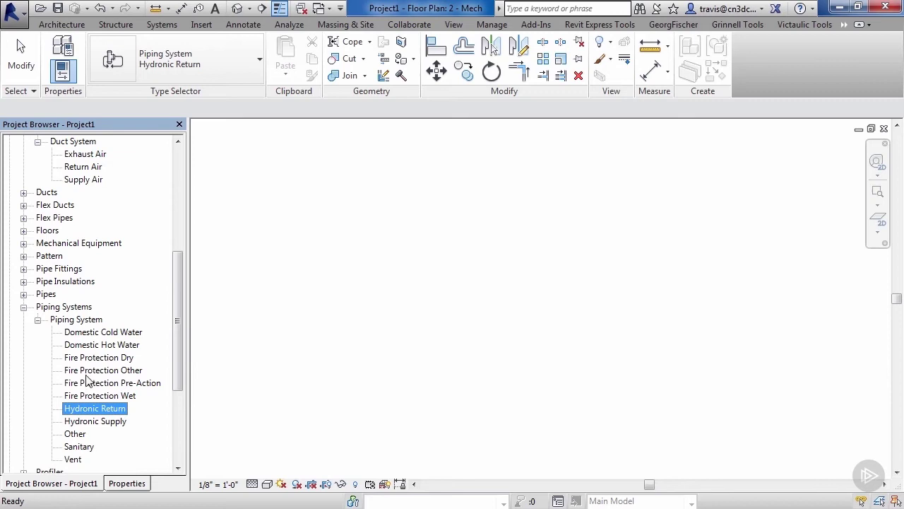
right_click(92, 409)
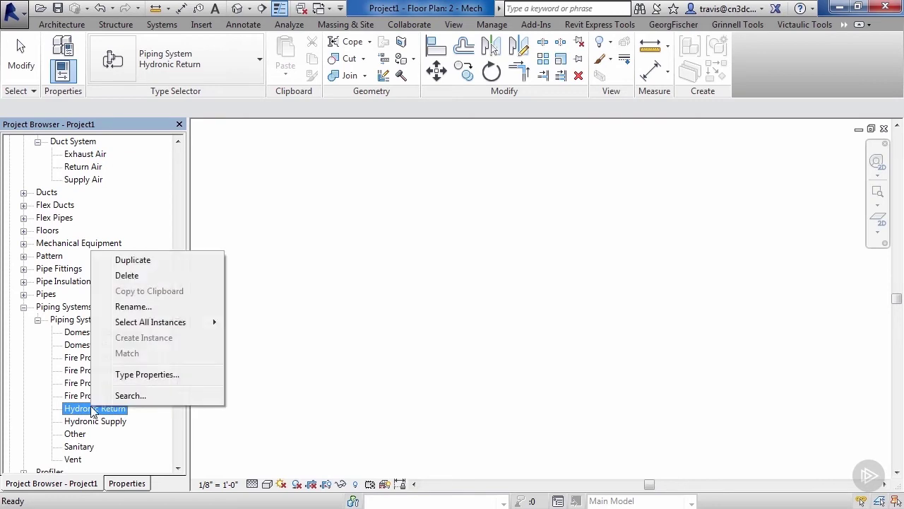
left_click(127, 376)
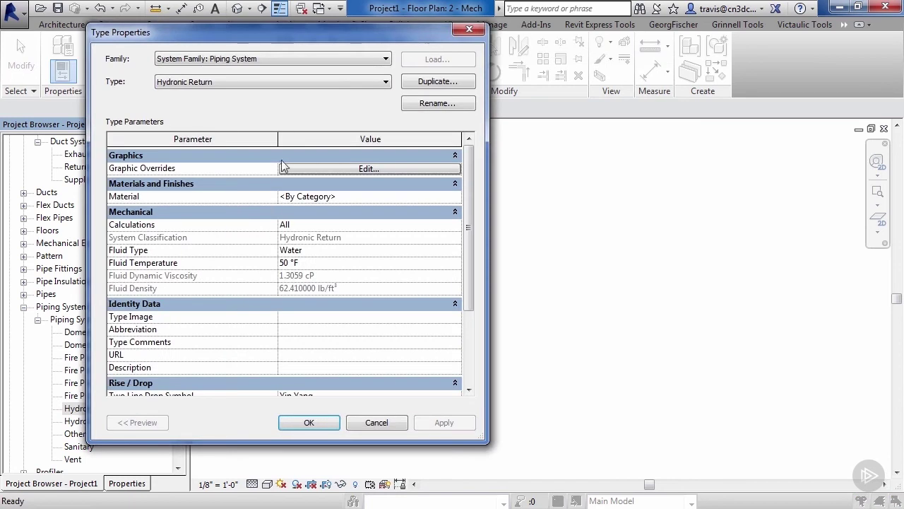
Duplicate the Hydronic Return type as 'Hydronic Chilled Water Return'
left_click(416, 82)
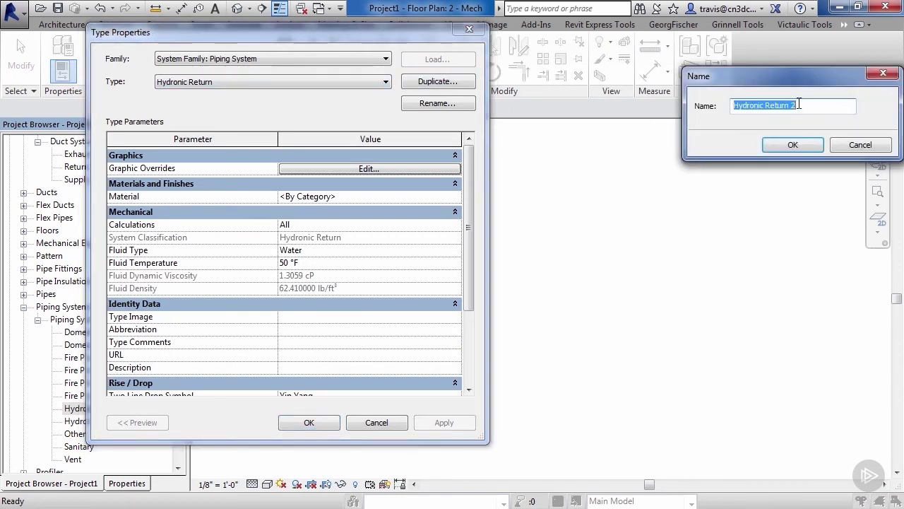
left_click_drag(799, 104, 765, 109)
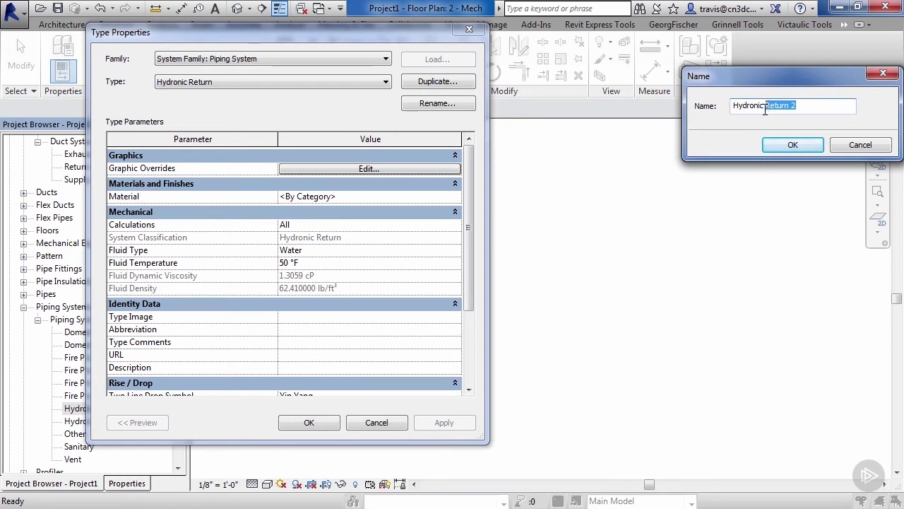
type("Chilled Water")
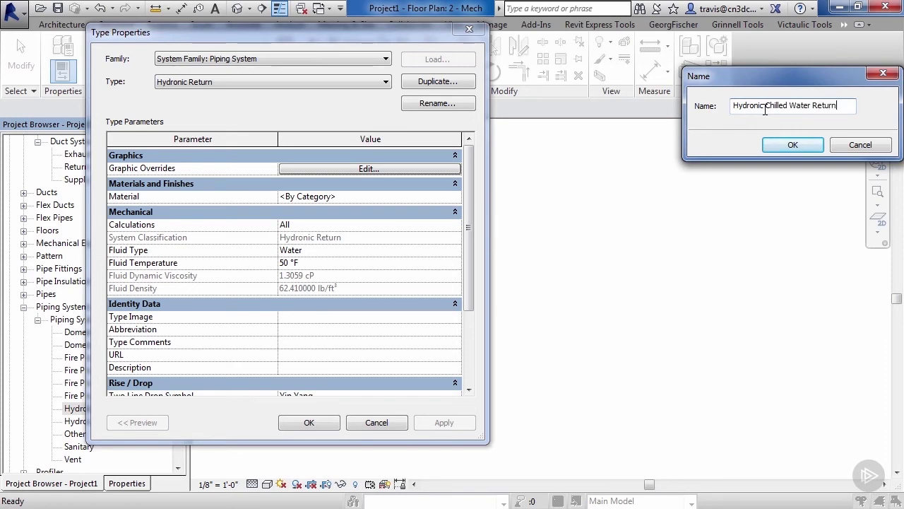
left_click(781, 144)
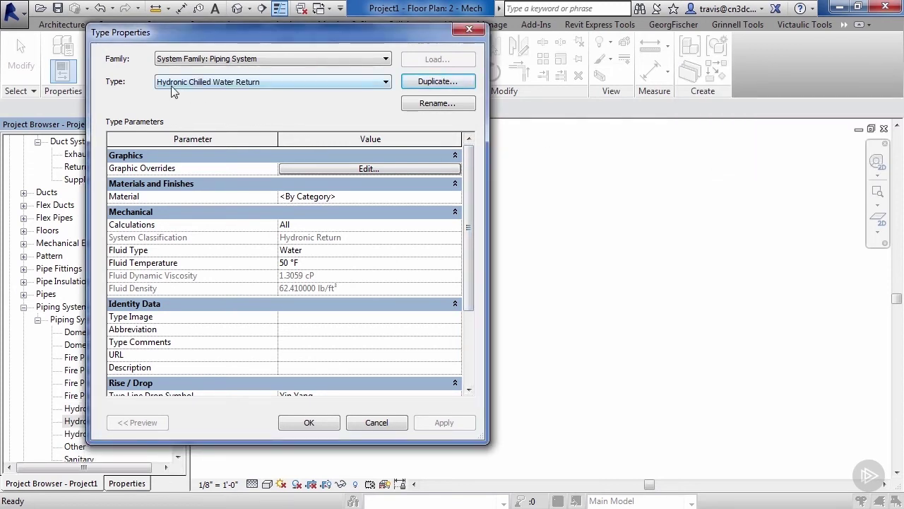
Set the line graphic override colour to teal RGB 064-128-128, leaving weight and pattern unoverridden
left_click(402, 168)
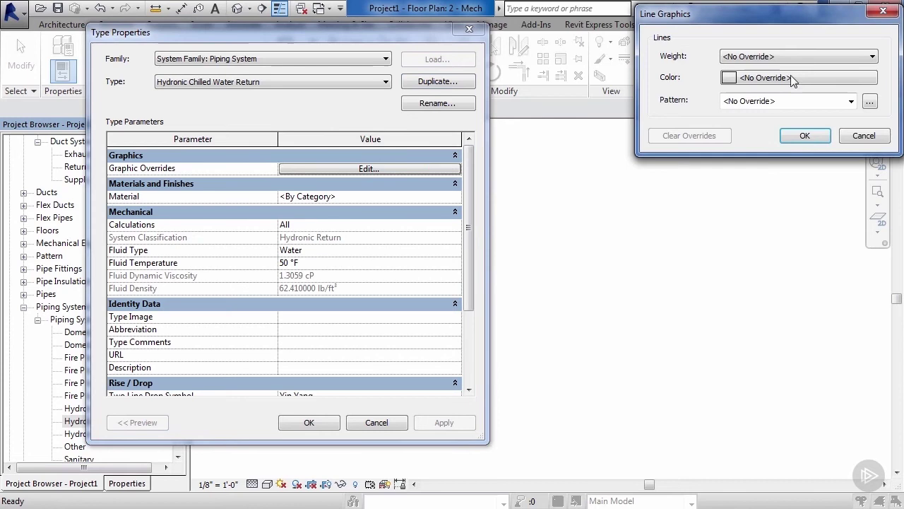
left_click(871, 58)
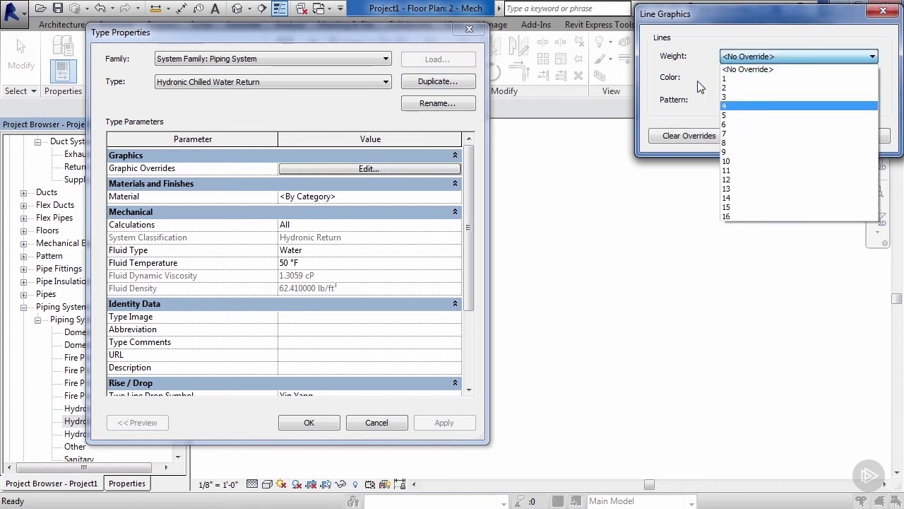
left_click(700, 44)
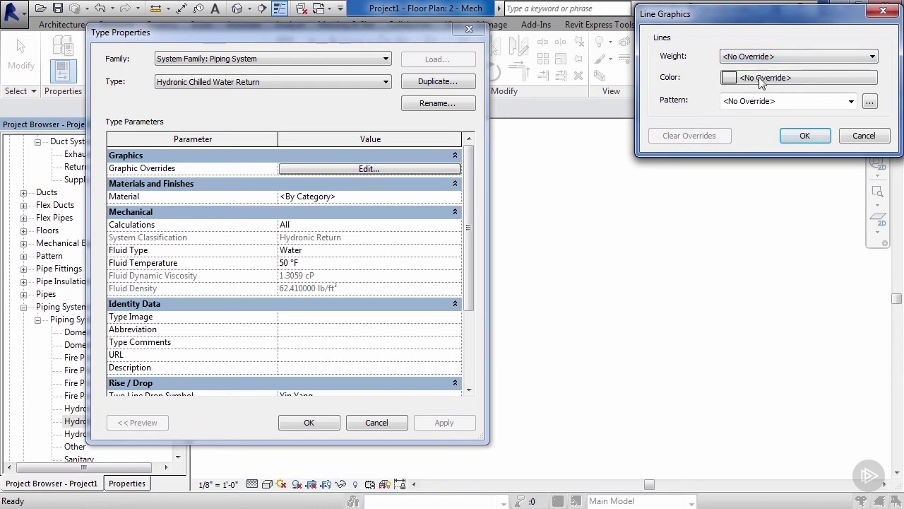
left_click(849, 77)
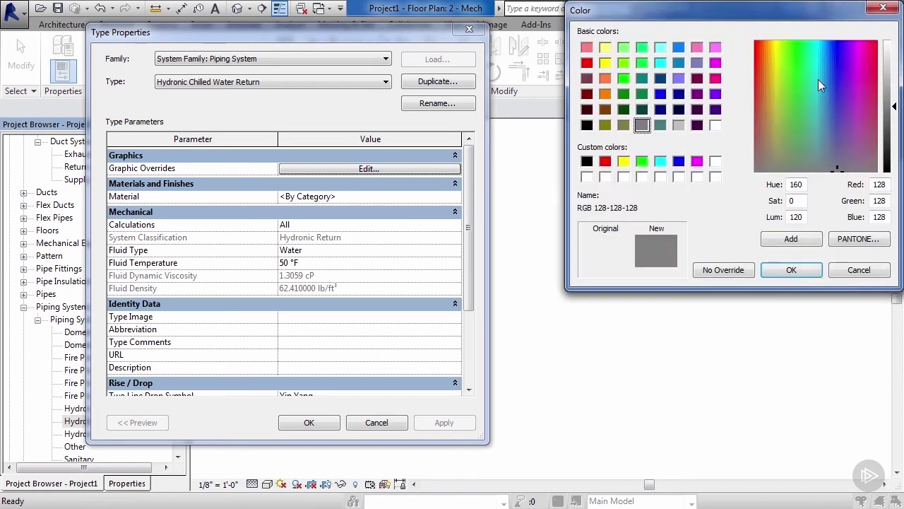
left_click(660, 124)
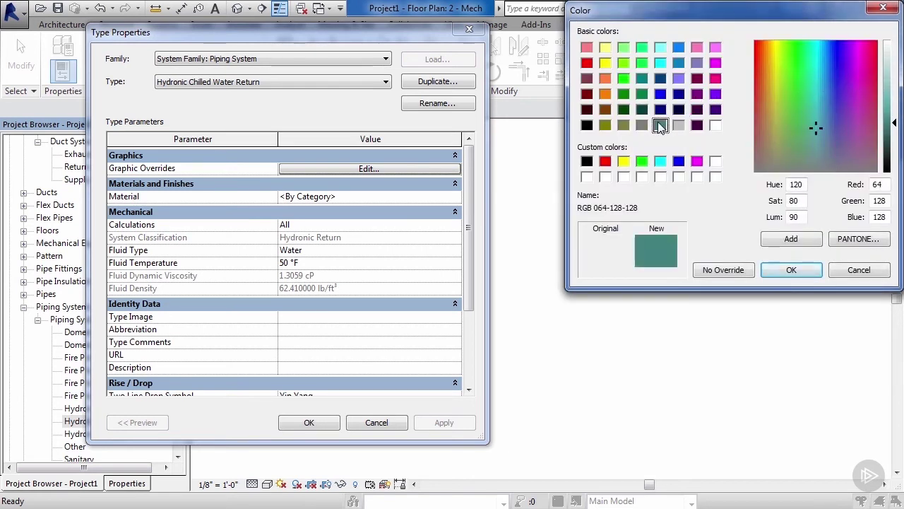
left_click(785, 268)
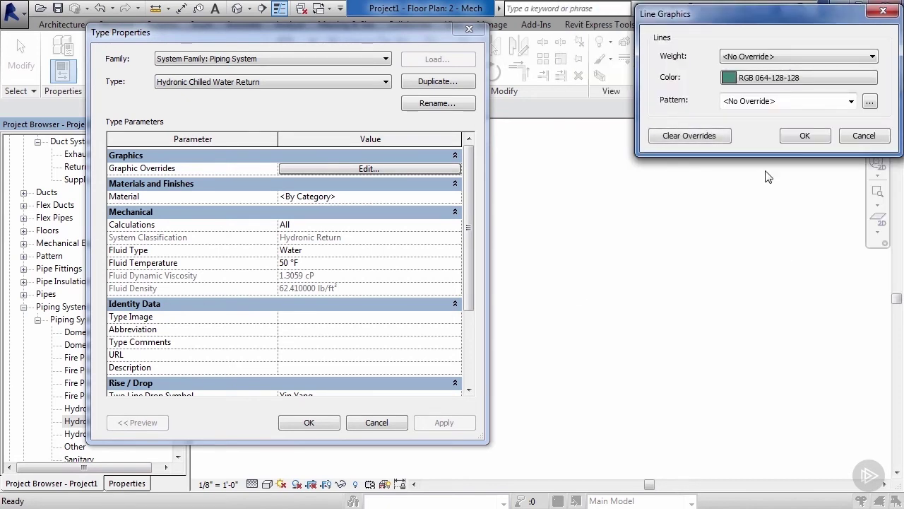
left_click(850, 101)
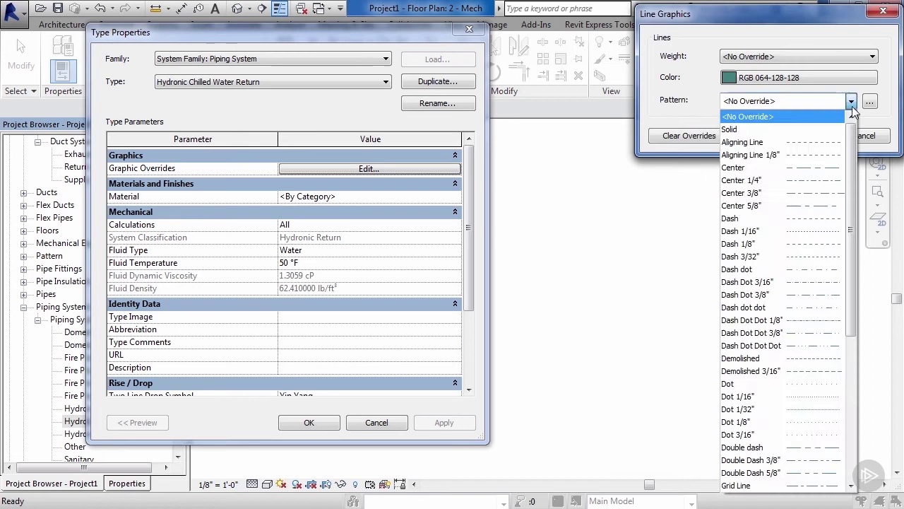
mouse_move(854, 138)
left_mouse_down()
mouse_move(851, 255)
mouse_move(853, 145)
left_mouse_up()
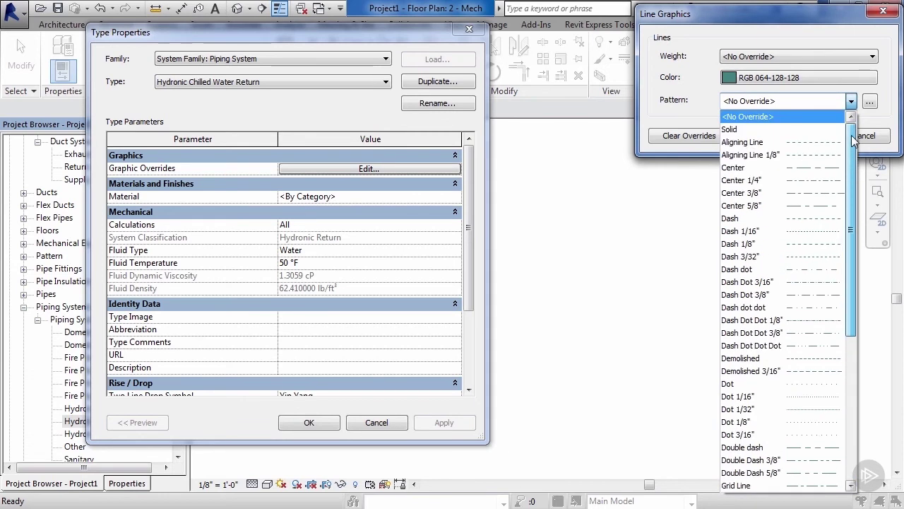
left_click(755, 118)
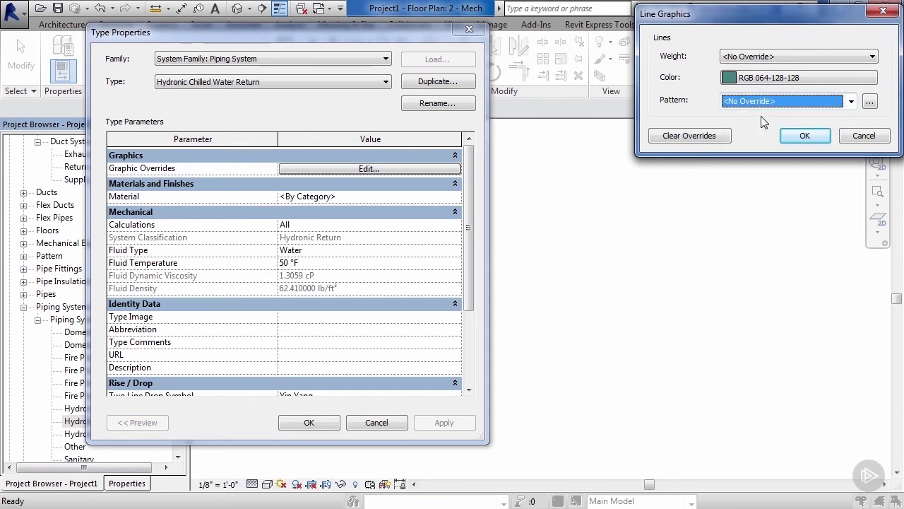
left_click(805, 137)
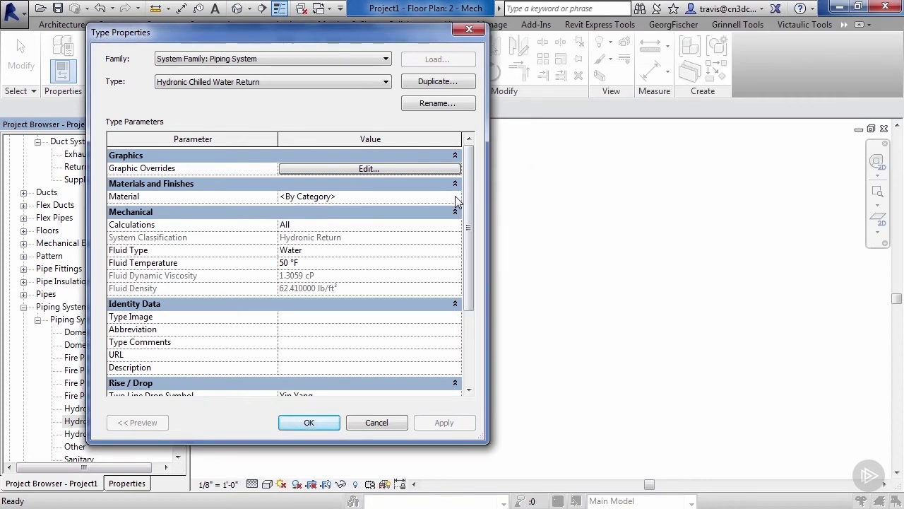
left_click(308, 198)
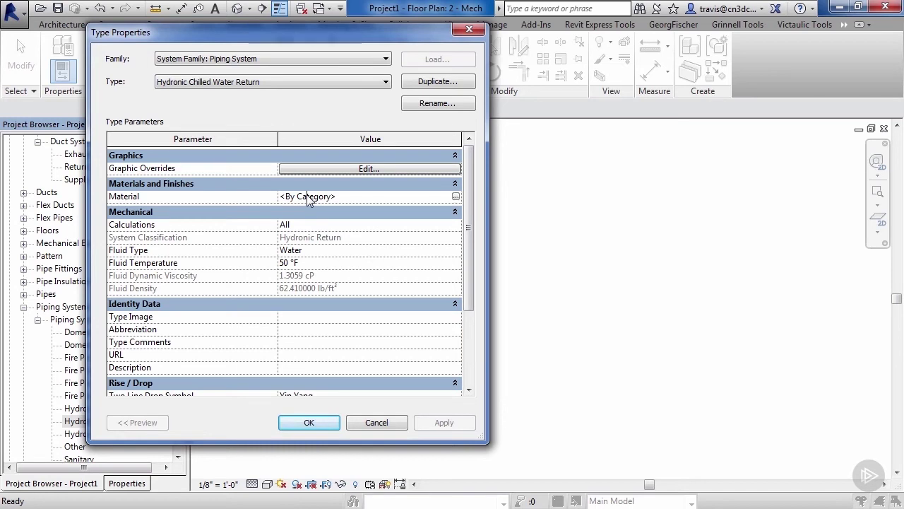
left_click(456, 197)
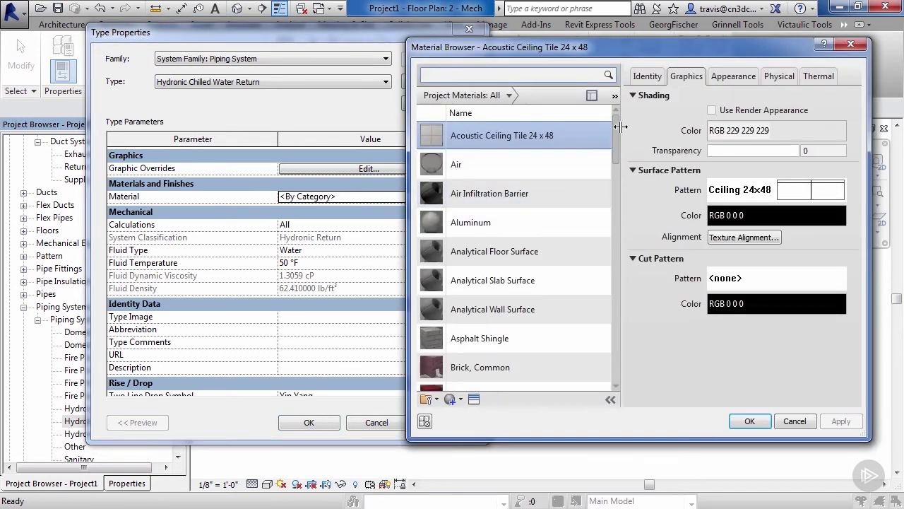
mouse_move(616, 128)
left_mouse_down()
mouse_move(618, 184)
mouse_move(619, 128)
left_mouse_up()
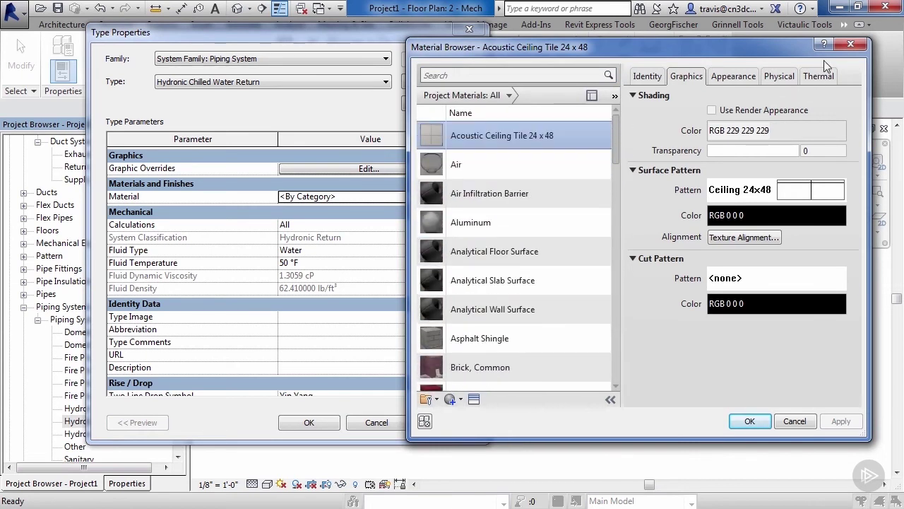
left_click(787, 420)
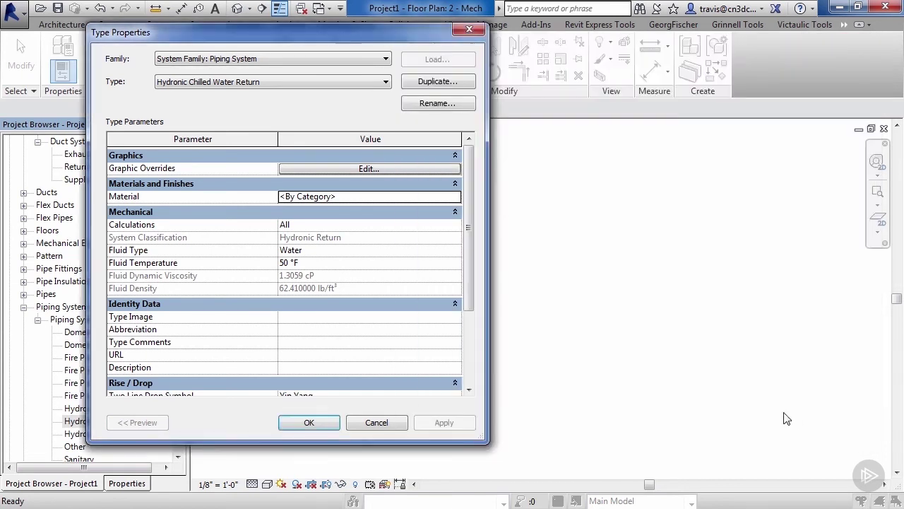
Keep Calculations at All, Fluid Type as Water and Fluid Temperature at 50 °F
left_click(456, 226)
left_click(456, 226)
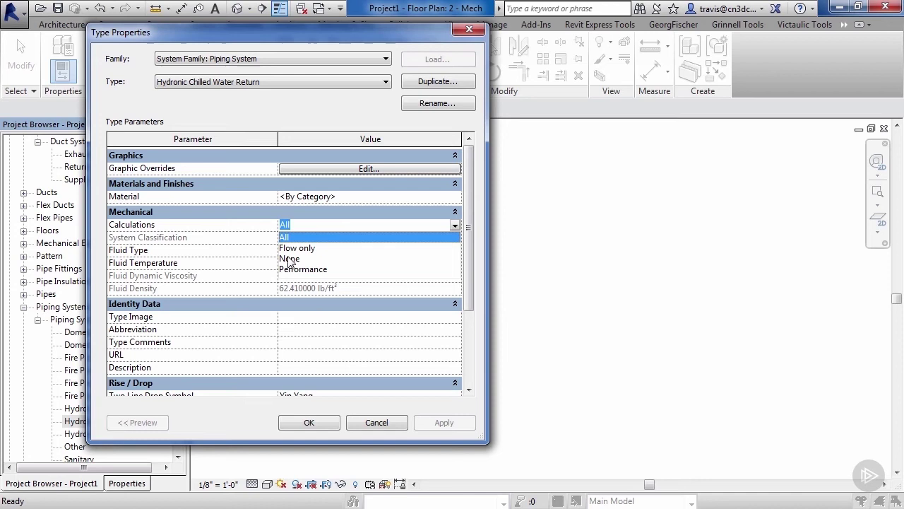
left_click(286, 238)
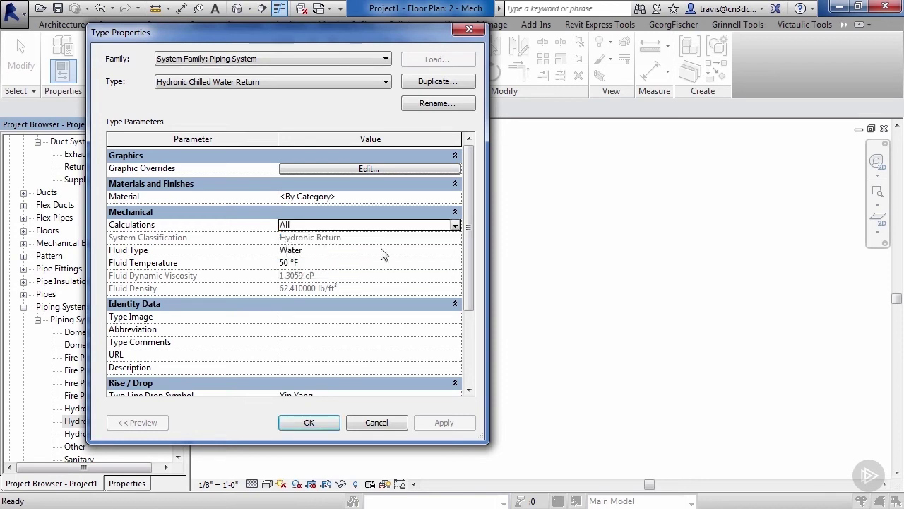
left_click(458, 251)
left_click(455, 250)
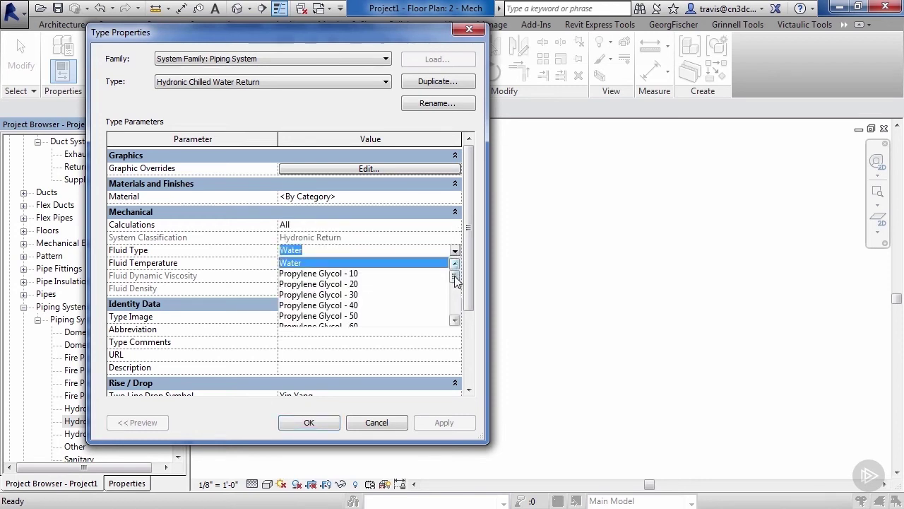
mouse_move(455, 281)
left_mouse_down()
mouse_move(455, 314)
mouse_move(455, 274)
left_mouse_up()
left_click(303, 262)
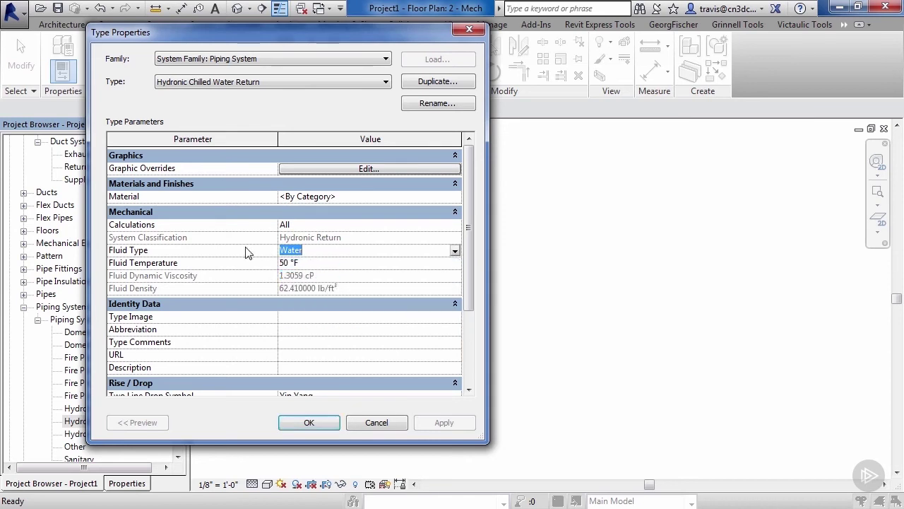
left_click(455, 263)
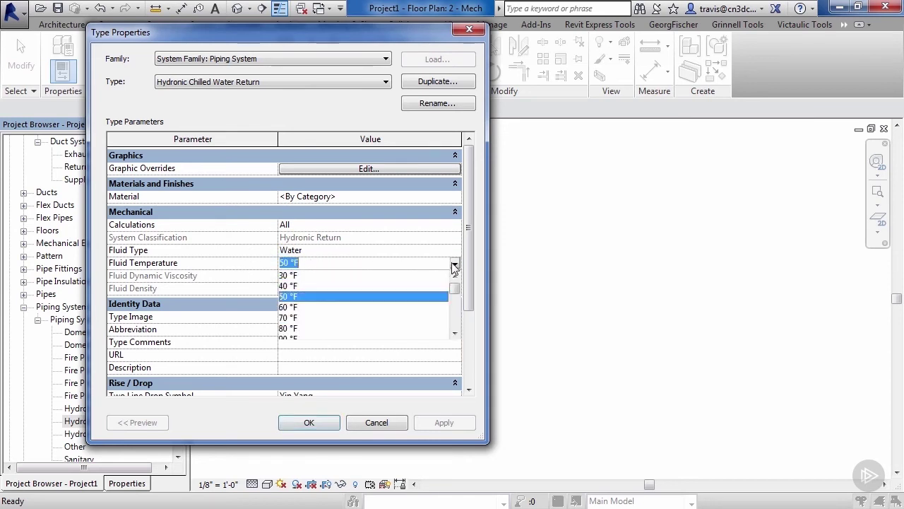
mouse_move(455, 296)
left_mouse_down()
mouse_move(456, 325)
mouse_move(455, 289)
left_mouse_up()
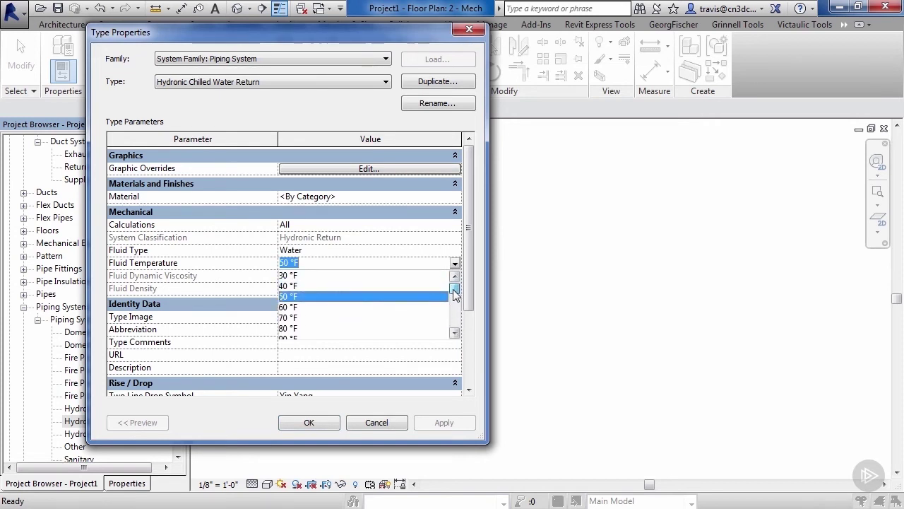
left_click(297, 295)
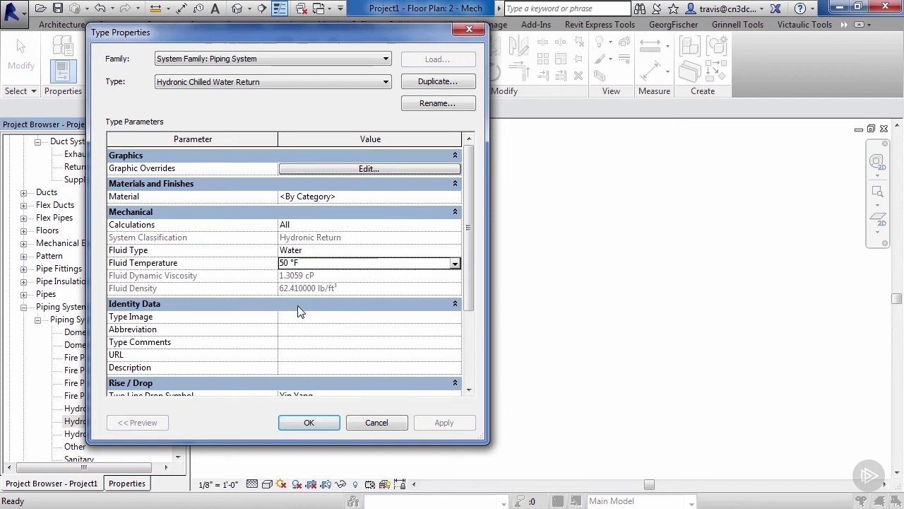
Enter CHWR as the system abbreviation
left_click(297, 333)
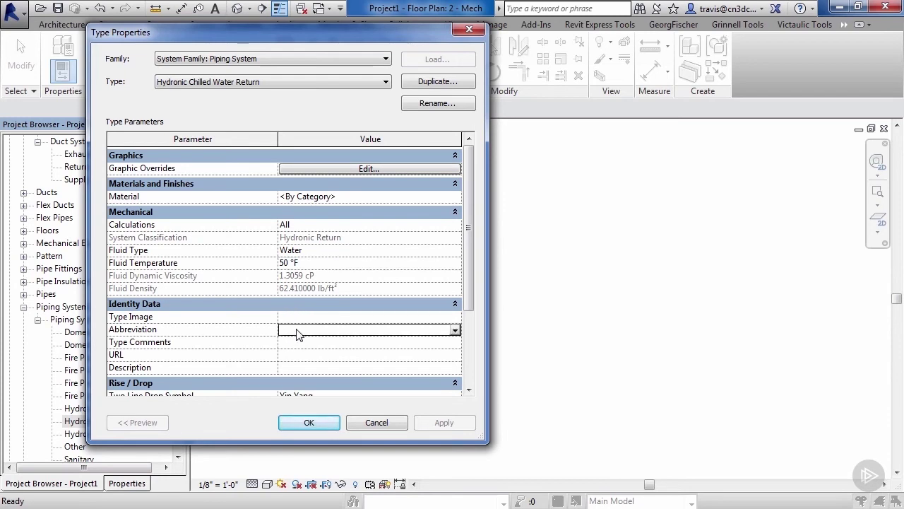
type("CHWR")
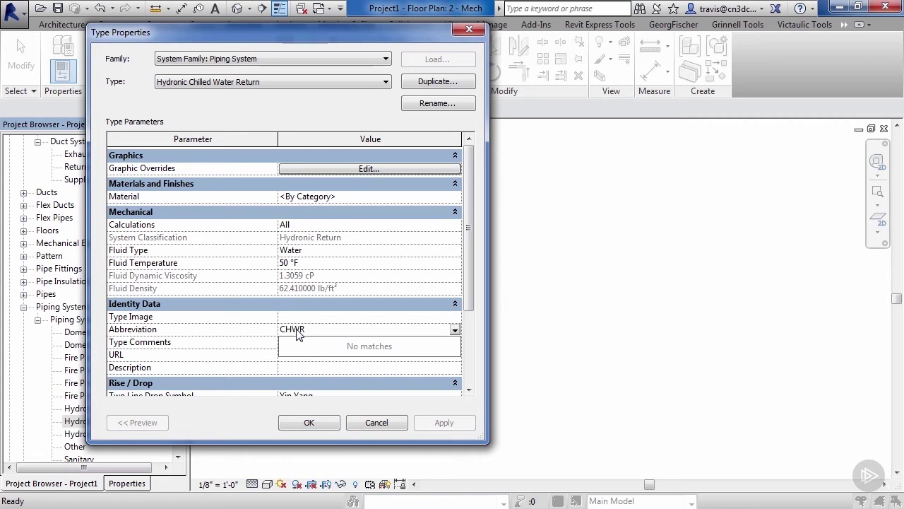
key("Return")
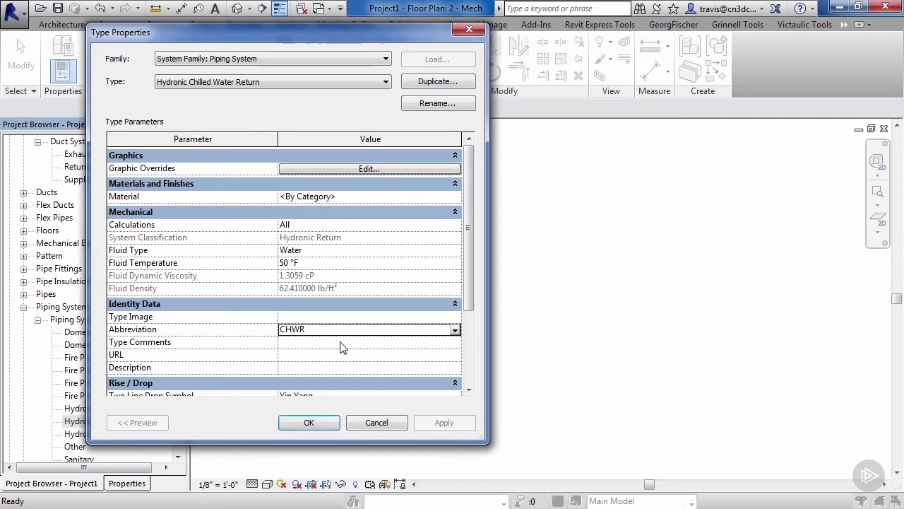
left_click_drag(469, 296, 468, 367)
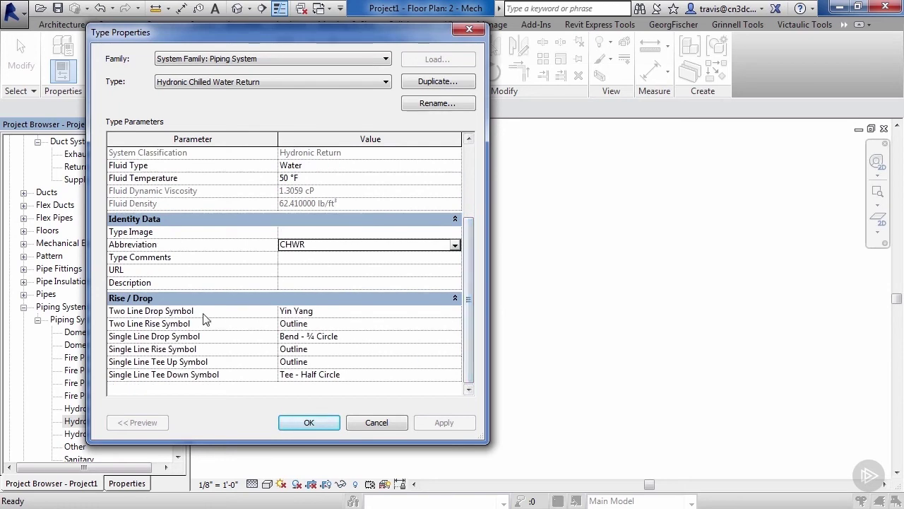
Keep Outline as the Two Line Rise Symbol and save the type settings with OK
left_click(458, 324)
left_click(456, 324)
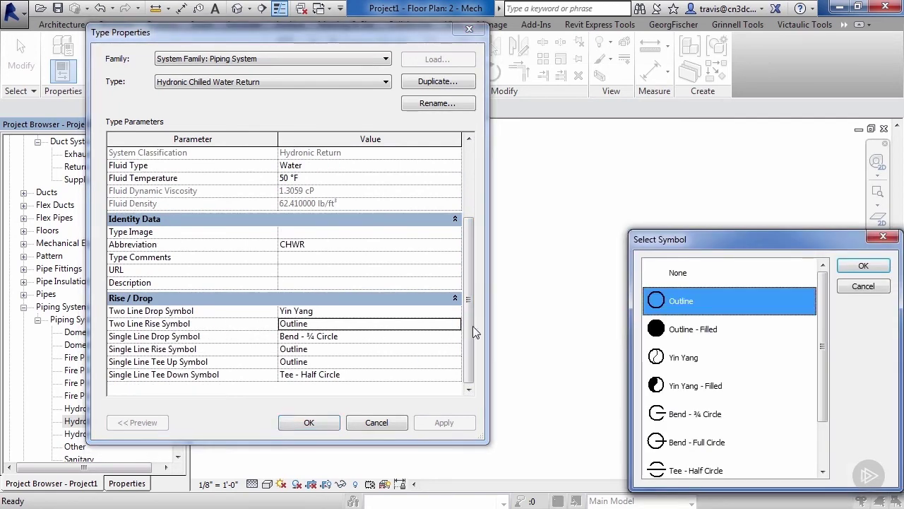
left_click(658, 357)
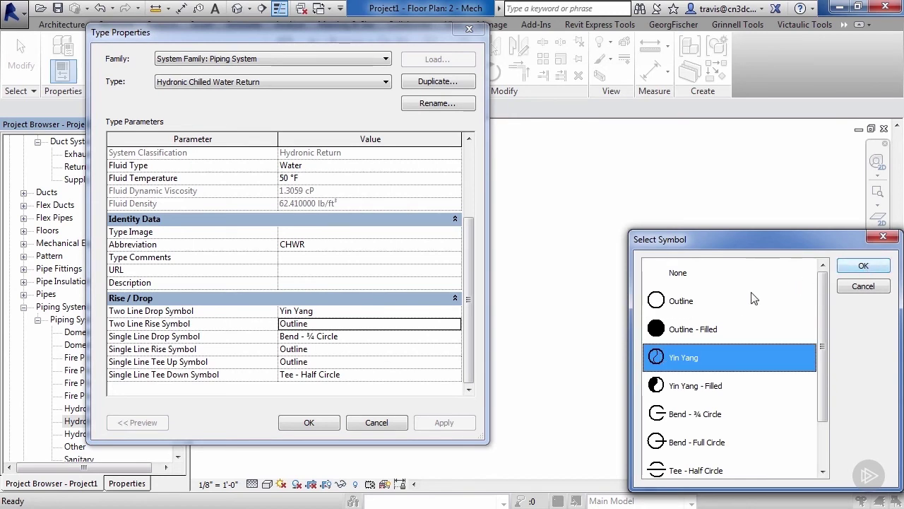
left_click(689, 300)
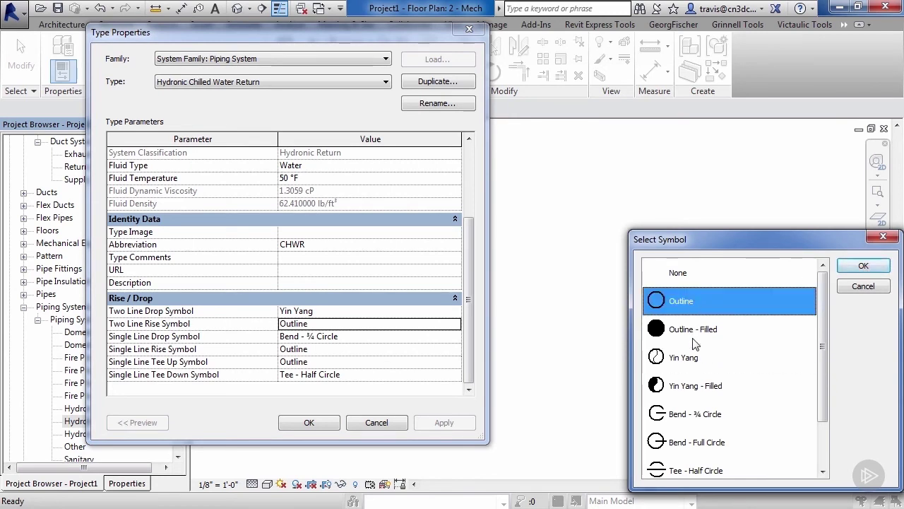
scroll(694, 347, "down", 2)
scroll(687, 369, "up", 2)
left_click(853, 268)
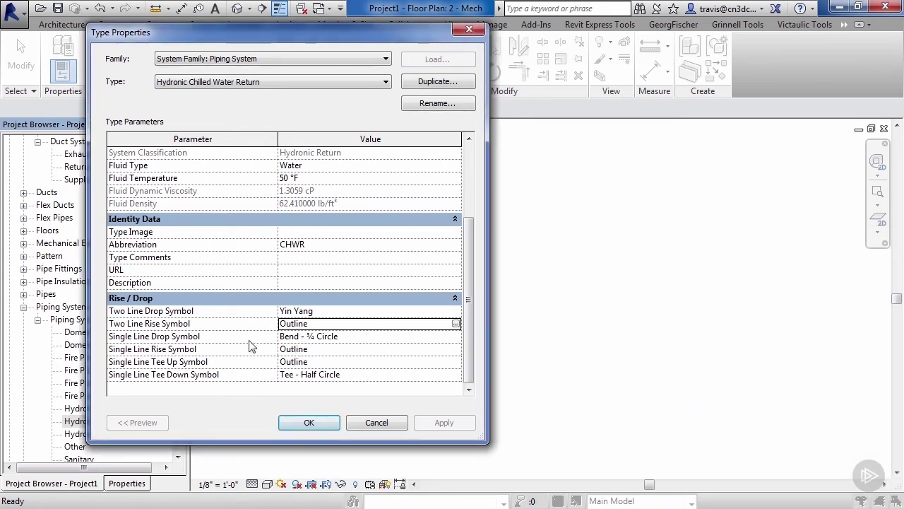
left_click(306, 422)
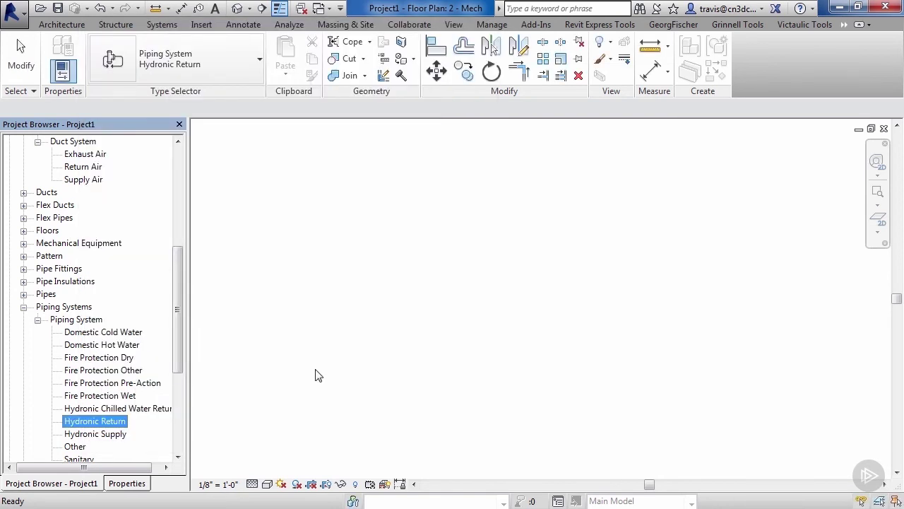
Draw an L-shaped pipe with a horizontal run turning downward, using the PI tool
left_click(300, 342)
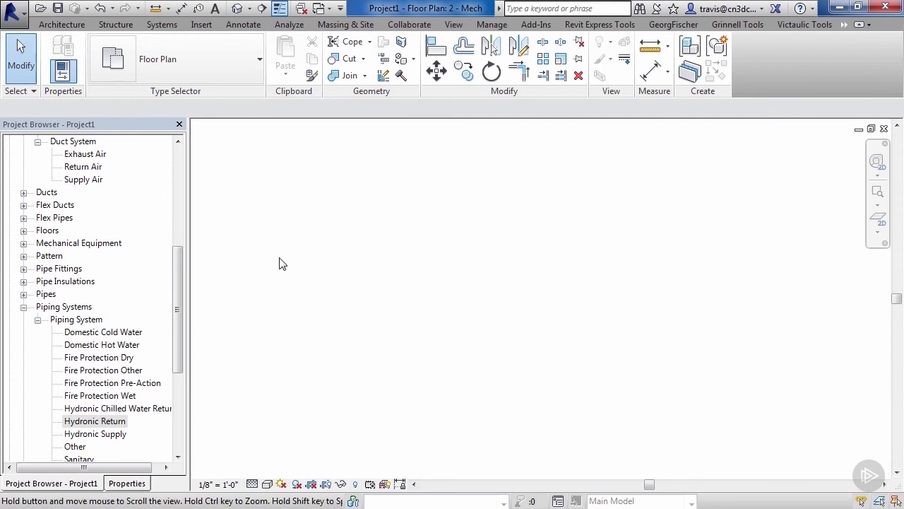
key("p")
key("i")
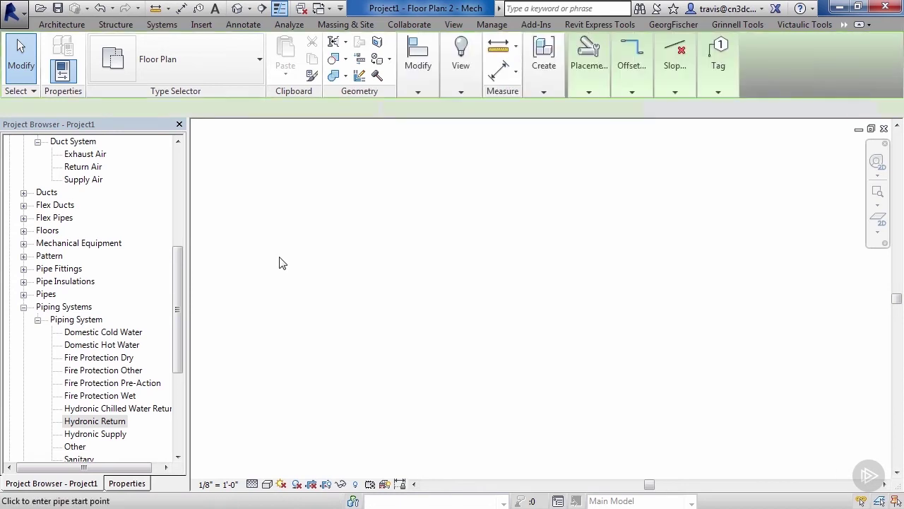
left_click(126, 483)
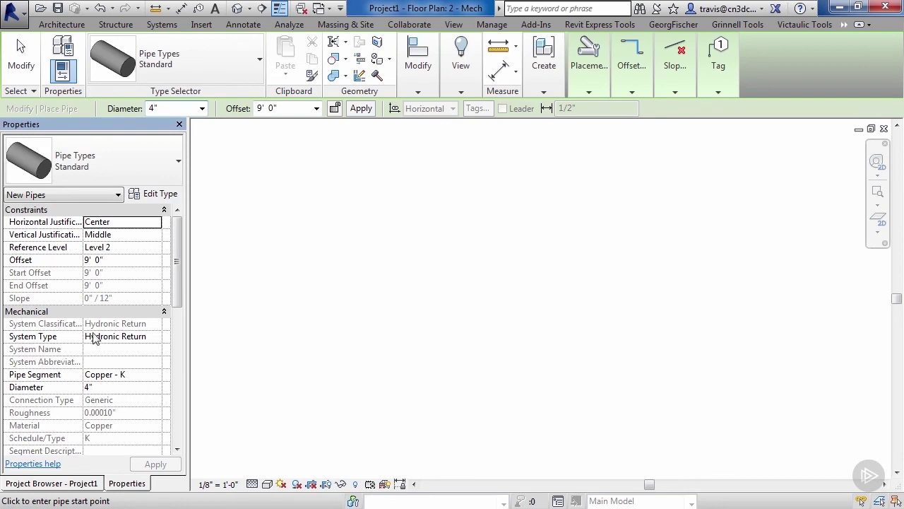
left_click(262, 270)
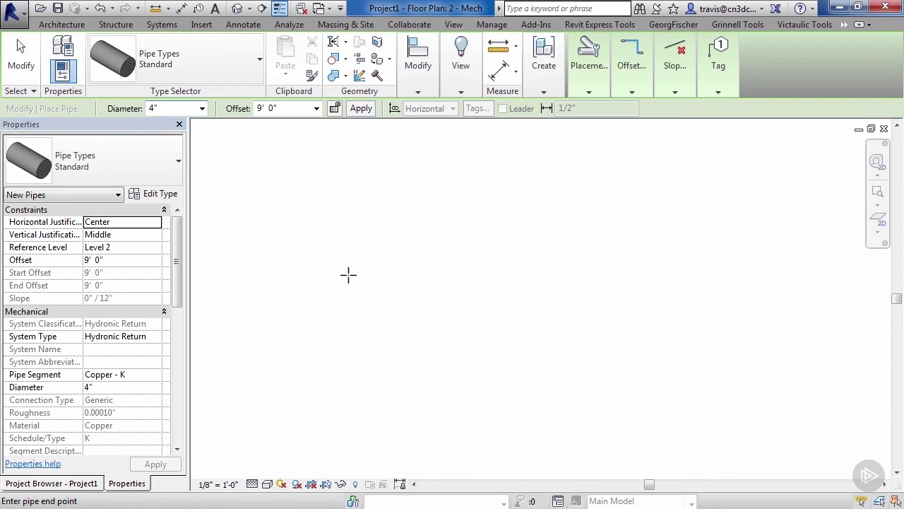
left_click(619, 271)
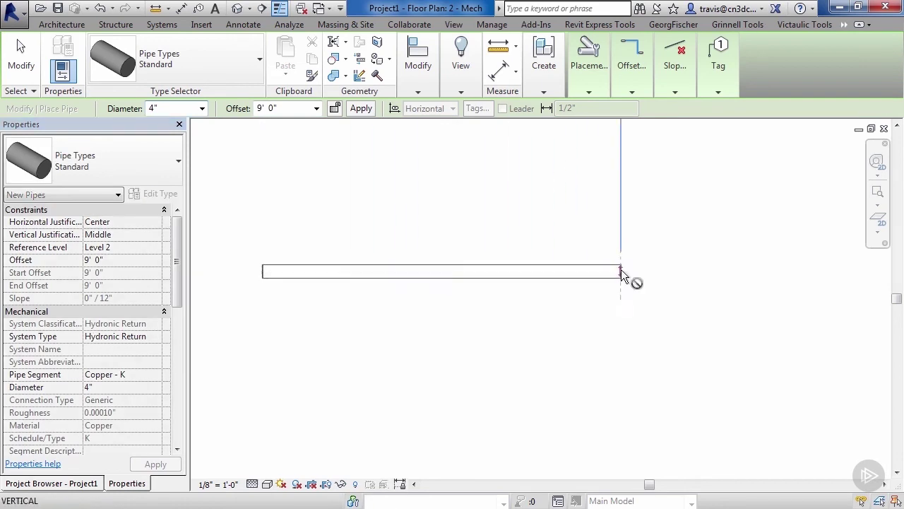
left_click(620, 427)
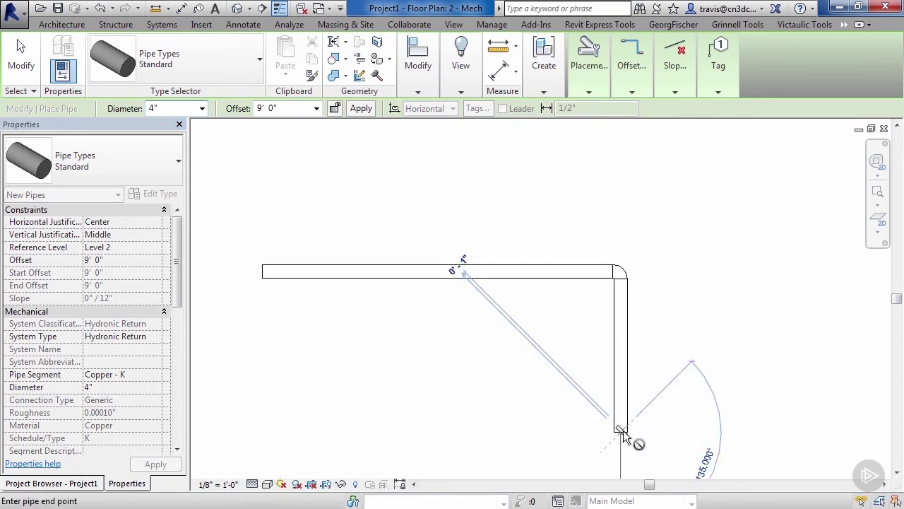
key("Escape")
key("Escape")
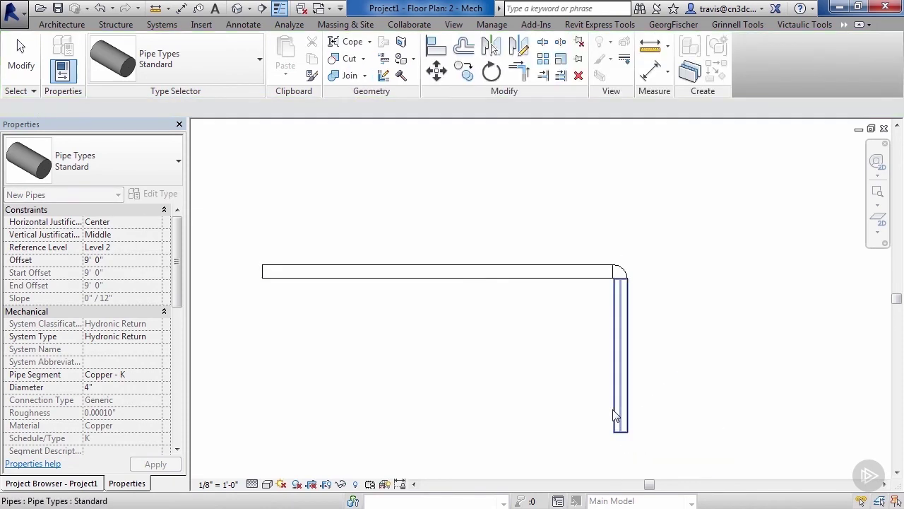
Tag the horizontal pipe with its 4"ø size tag
key("t")
key("g")
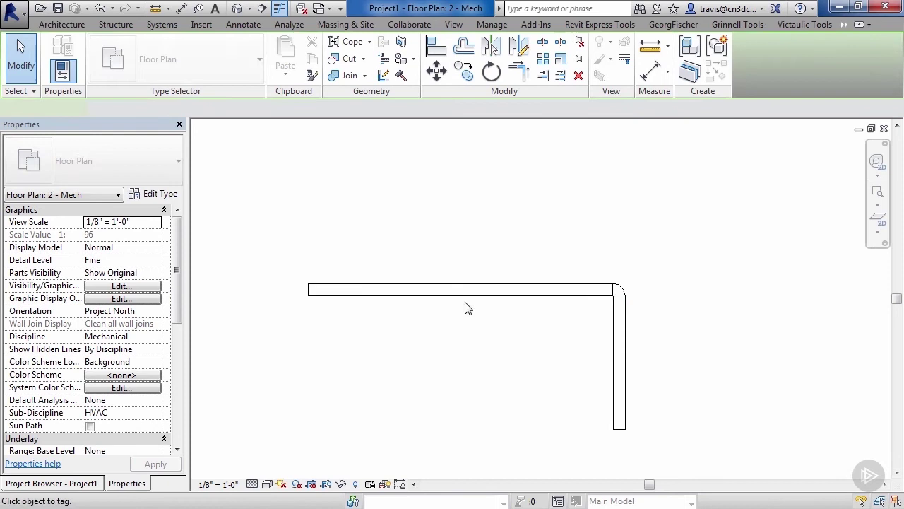
left_click(440, 301)
key("Escape")
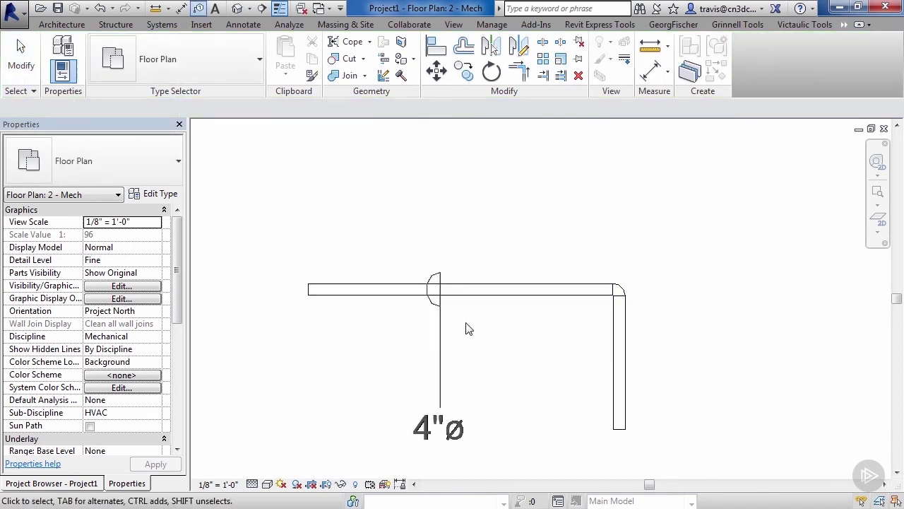
Select the existing pipe to confirm it is on Hydronic Return, then deselect it
scroll(464, 327, "down", 1)
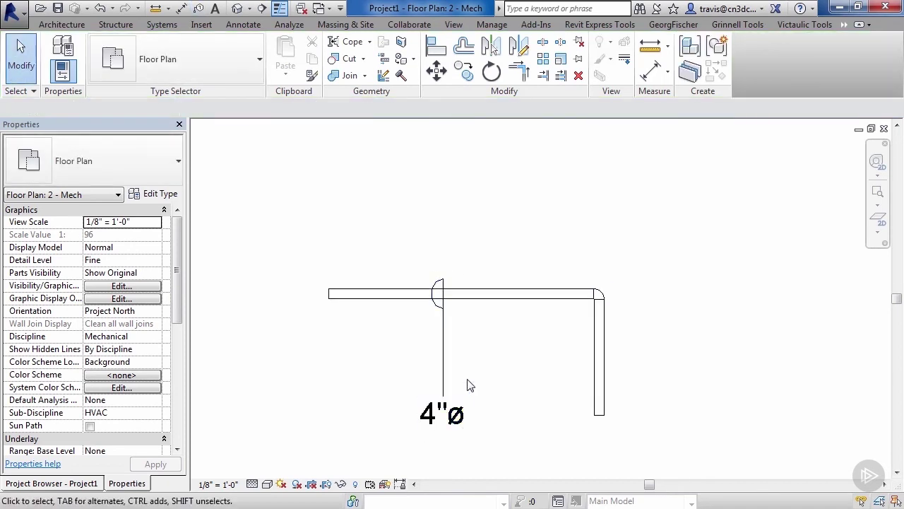
scroll(469, 374, "down", 1)
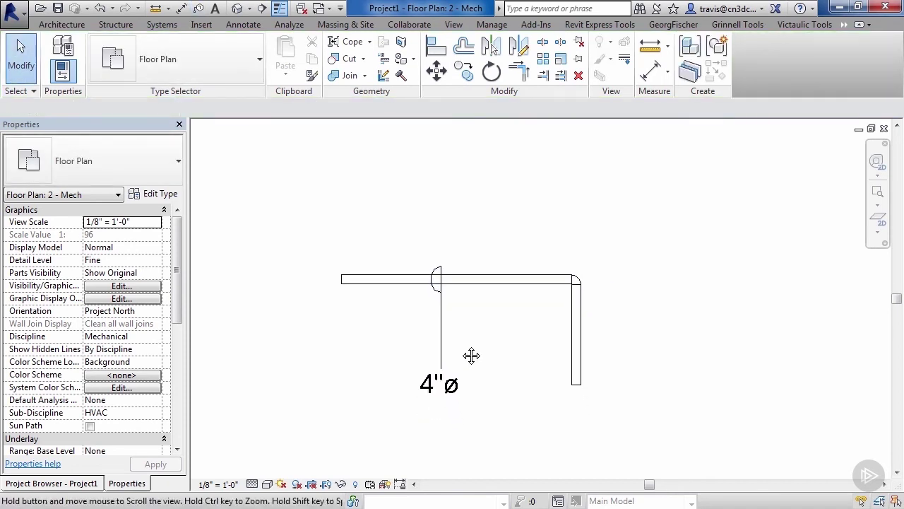
left_click(394, 281)
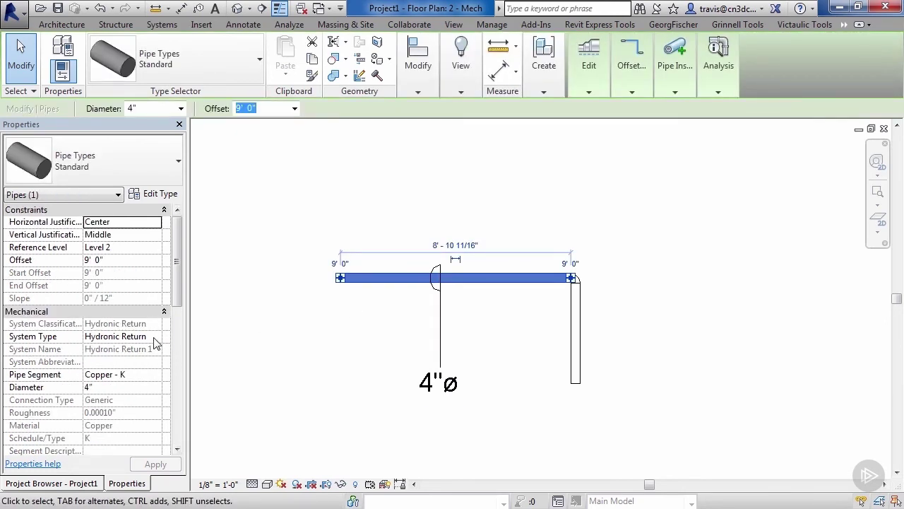
left_click(308, 347)
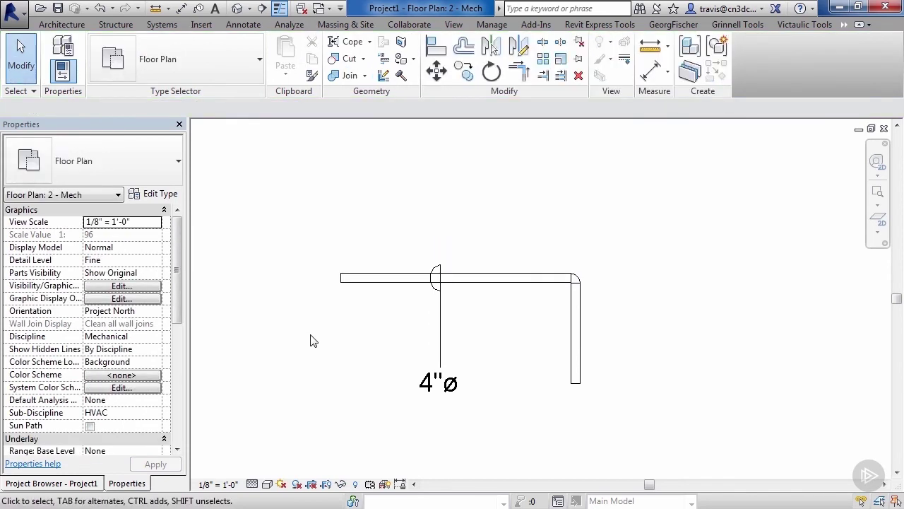
Draw an L-shaped Hydronic Chilled Water Return pipe above the existing pipe
key("p")
key("i")
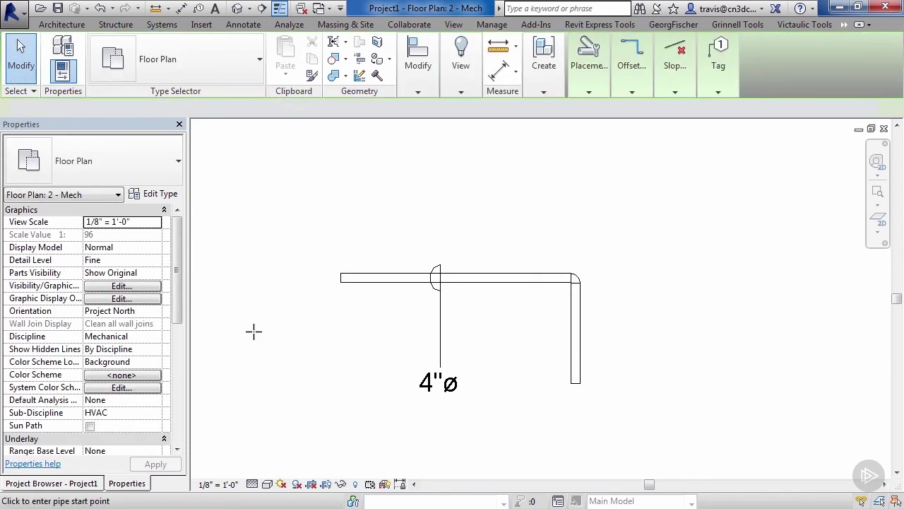
left_click(154, 337)
left_click(155, 337)
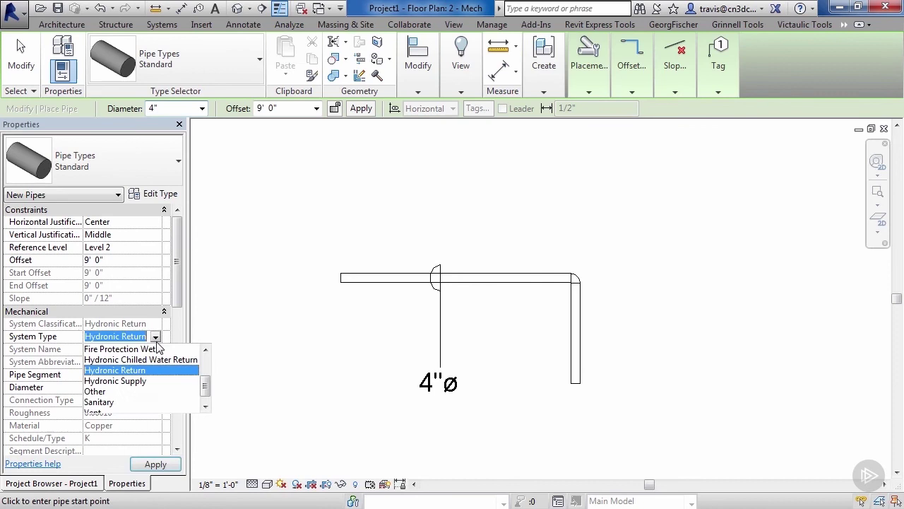
left_click(157, 360)
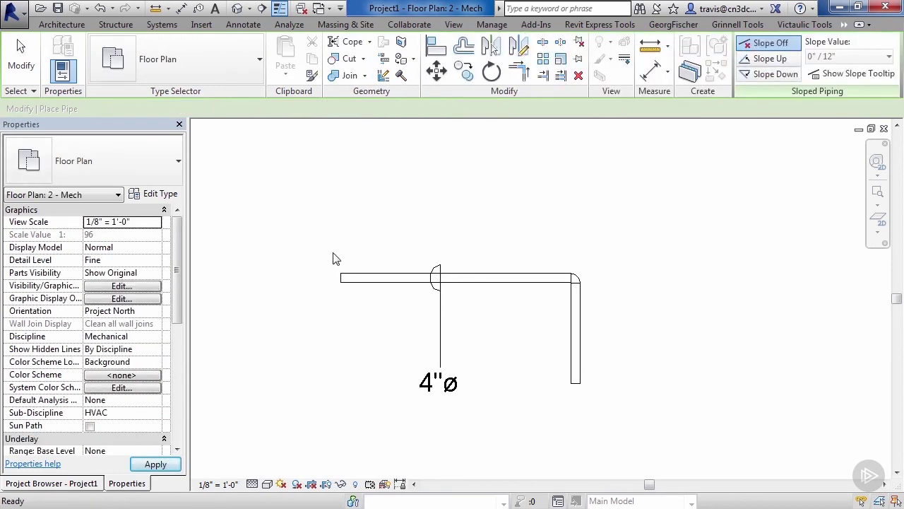
left_click(332, 228)
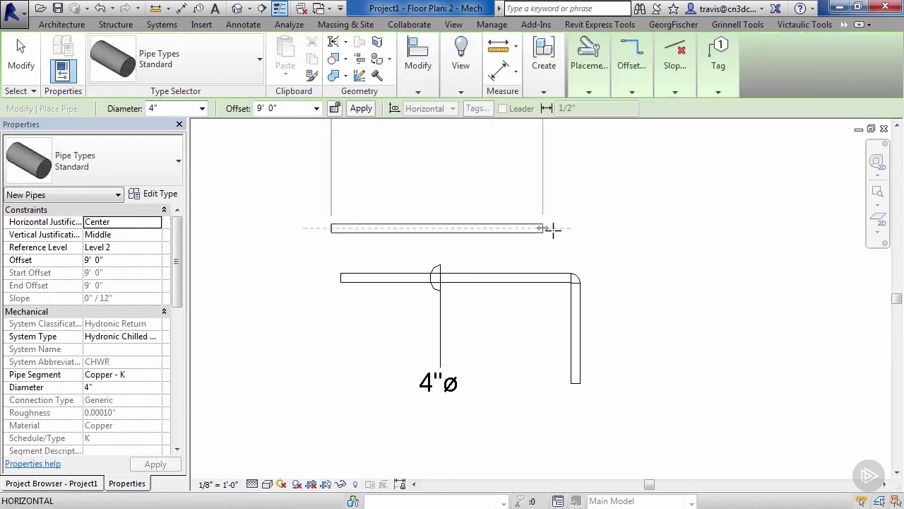
left_click(633, 228)
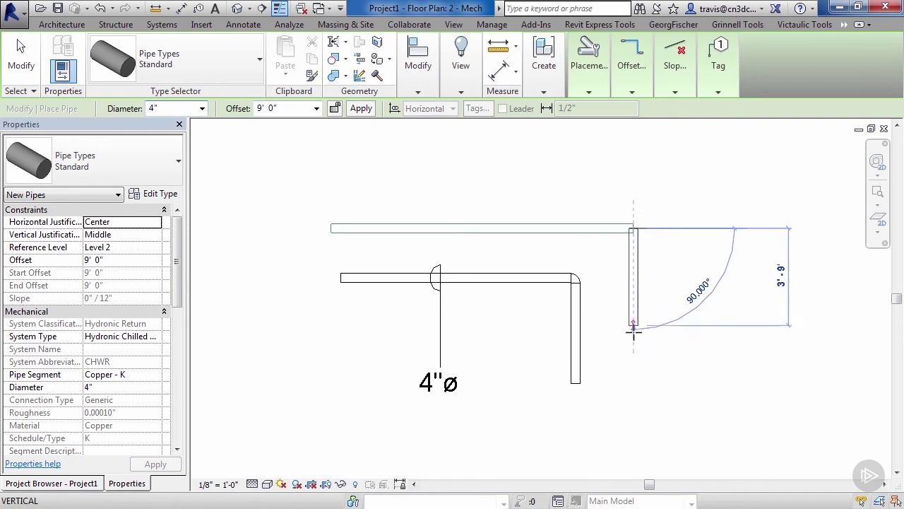
left_click(633, 380)
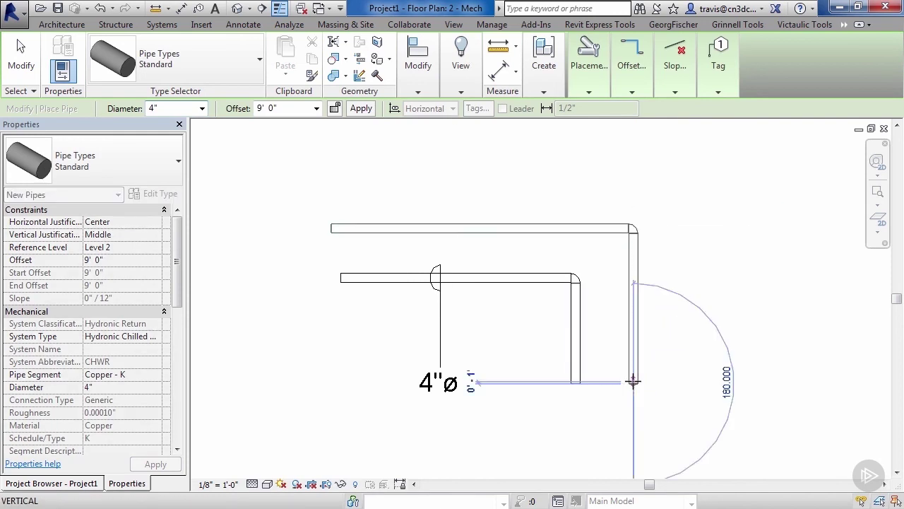
key("Escape")
key("Escape")
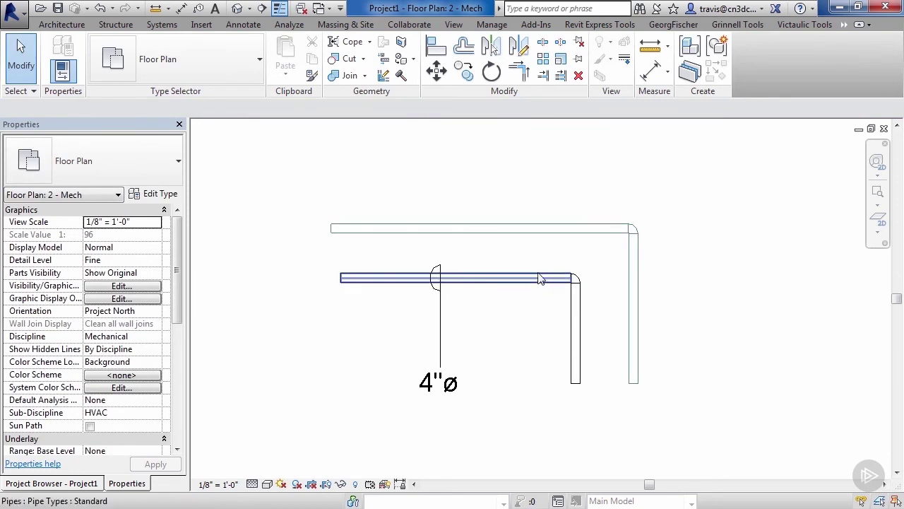
Tag the new upper pipe, showing 4"ø CHWR
key("t")
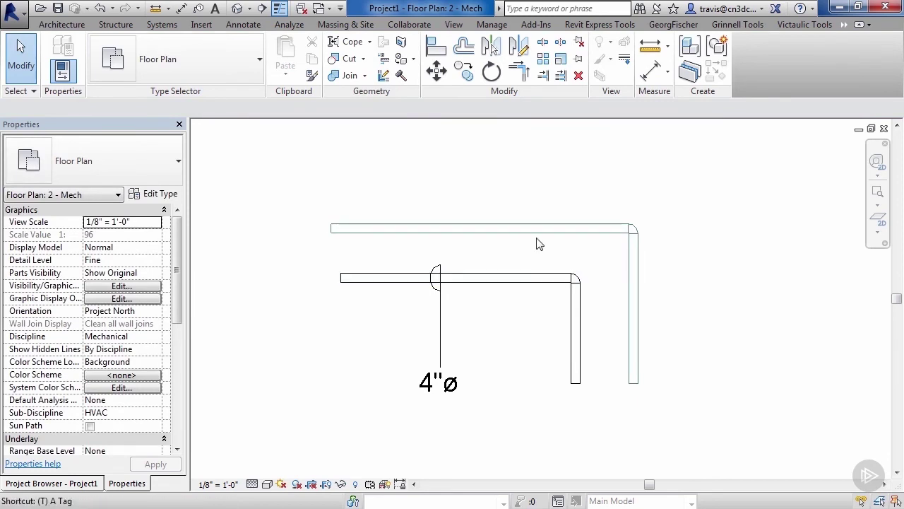
key("g")
left_click(531, 227)
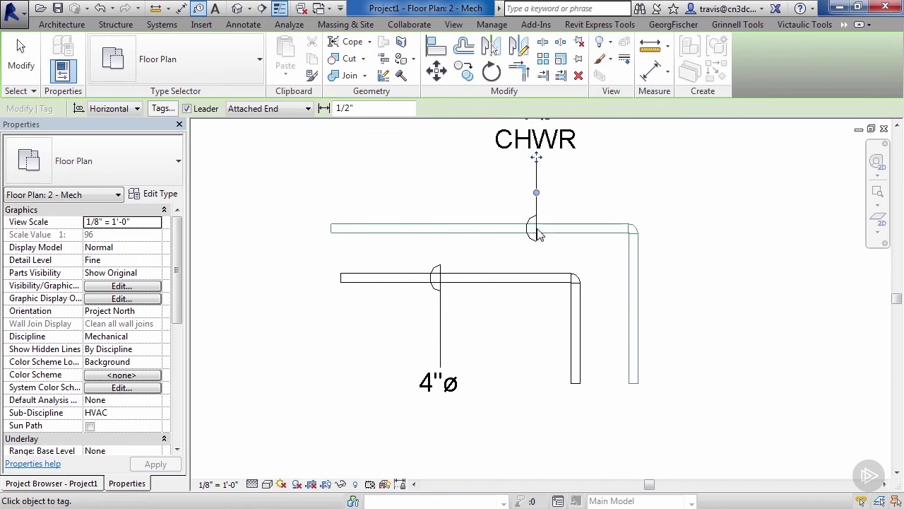
middle_click_drag(531, 227, 517, 302)
key("Escape")
key("Escape")
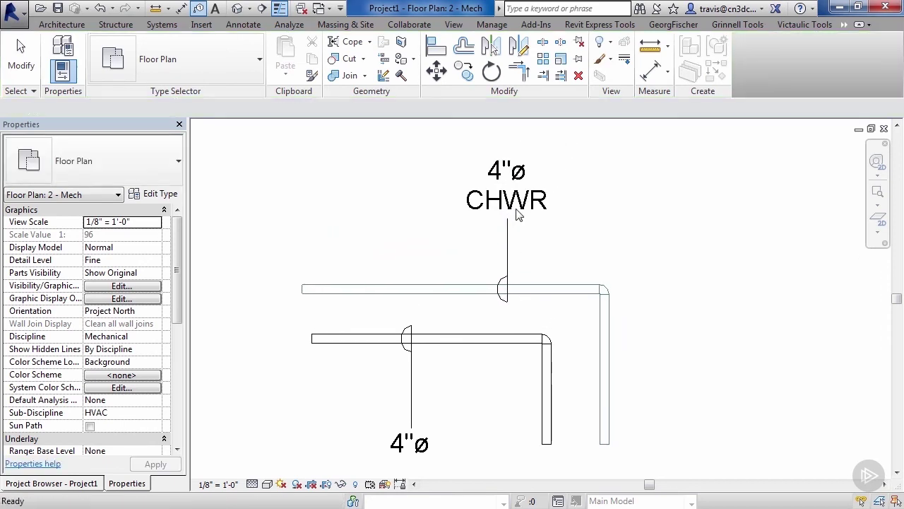
Select and deselect the new CHWR tag, recentring the plan on both pipe runs
left_click(521, 212)
left_click(557, 243)
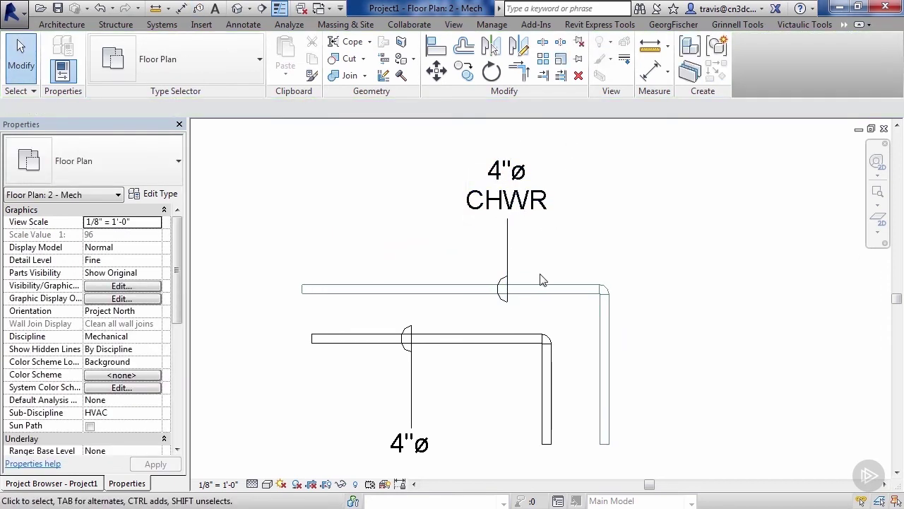
scroll(549, 264, "down", 1)
mouse_move(549, 264)
middle_mouse_down()
mouse_move(558, 256)
mouse_move(541, 250)
middle_mouse_up()
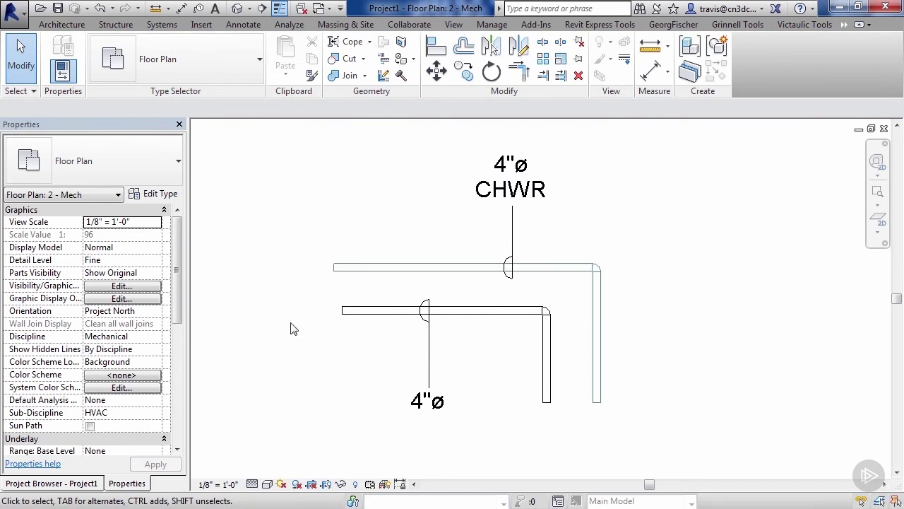
Verify the upper pipe's System Type is Hydronic Chilled Water Return with abbreviation CHWR
left_click(387, 274)
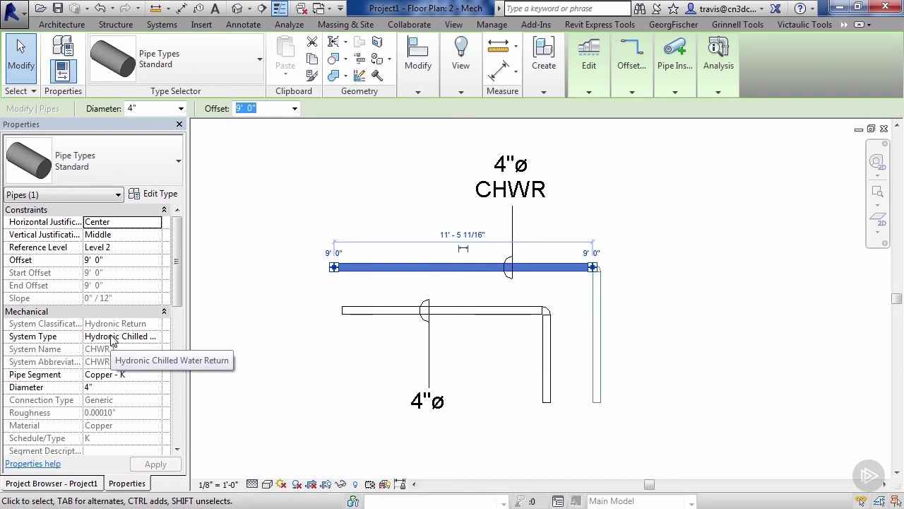
left_click(111, 337)
left_click(111, 329)
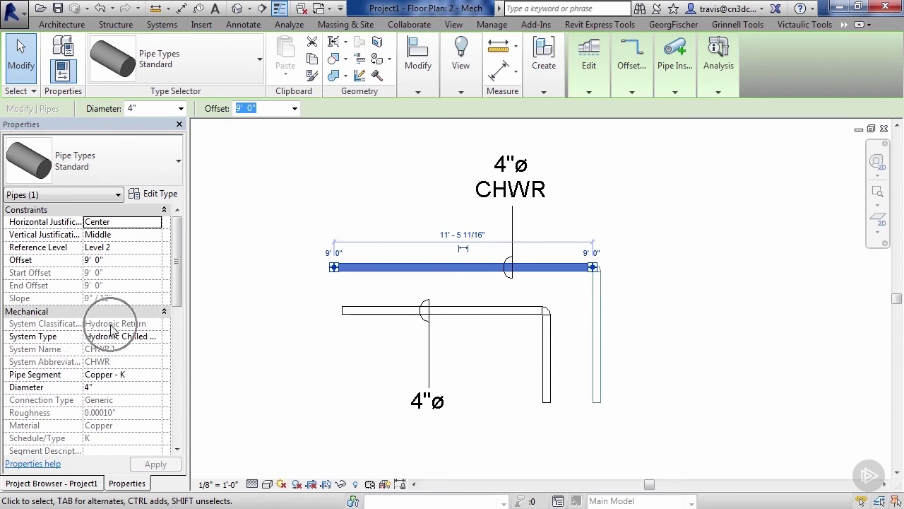
left_click(245, 333)
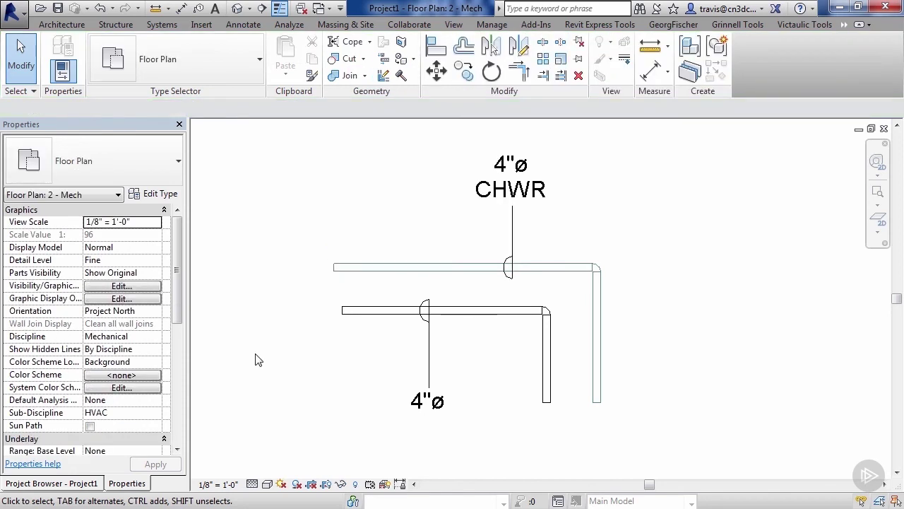
left_click(51, 484)
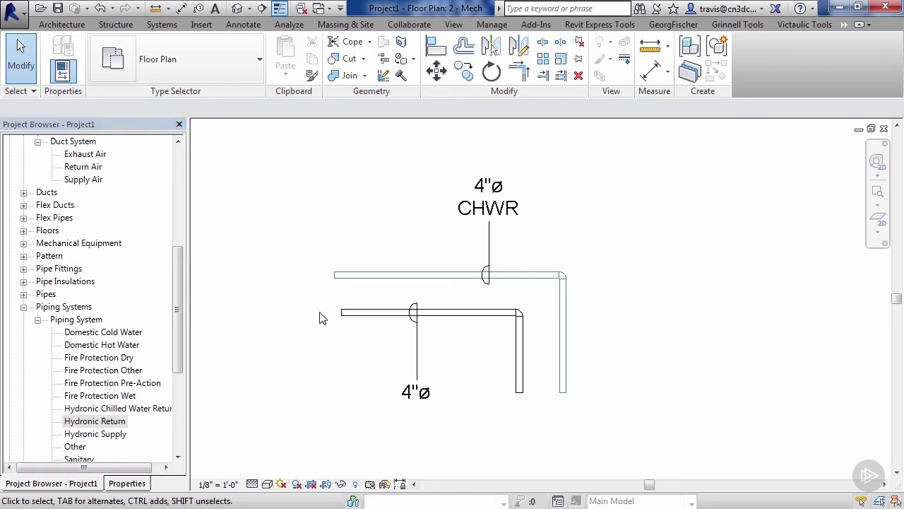
Switch to the 1 - Mech floor plan and zoom in on the three ducts
middle_click_drag(318, 317, 329, 332)
key("ctrl+Tab")
mouse_move(327, 274)
middle_mouse_down()
mouse_move(339, 266)
mouse_move(339, 275)
middle_mouse_up()
scroll(334, 263, "up", 3)
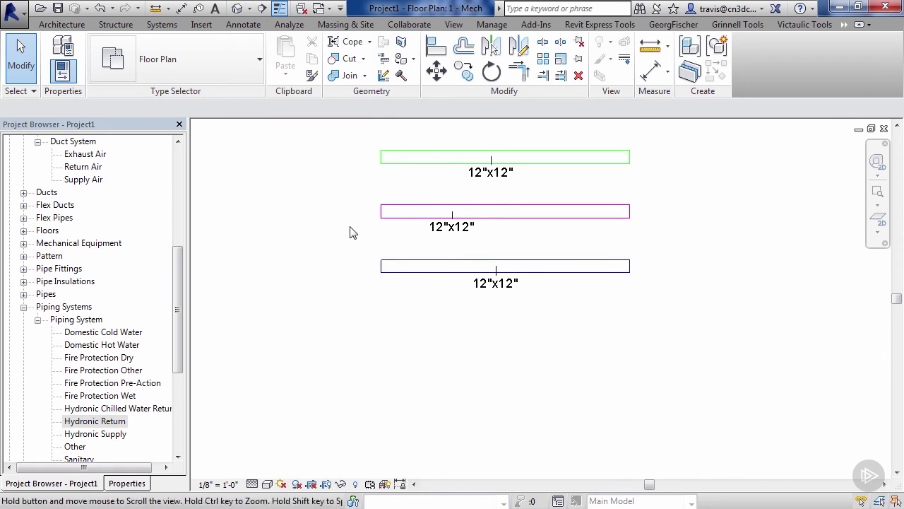
middle_click_drag(351, 232, 326, 274)
scroll(346, 248, "up", 1)
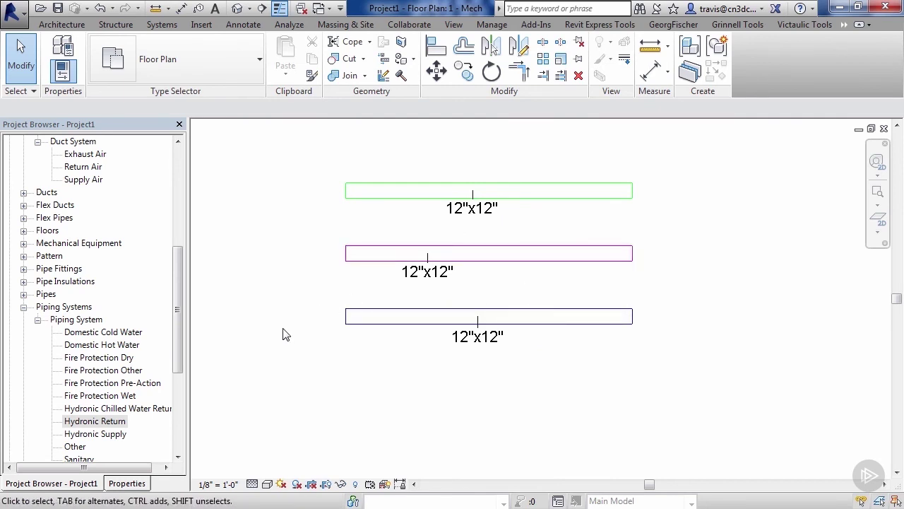
Check that the lower 12"x12" duct's System Type is Supply Air
left_click(126, 484)
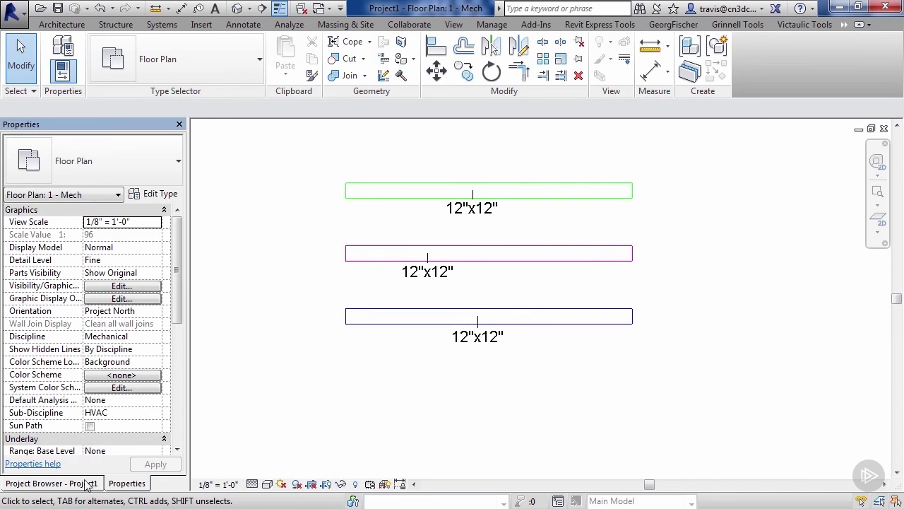
left_click(385, 321)
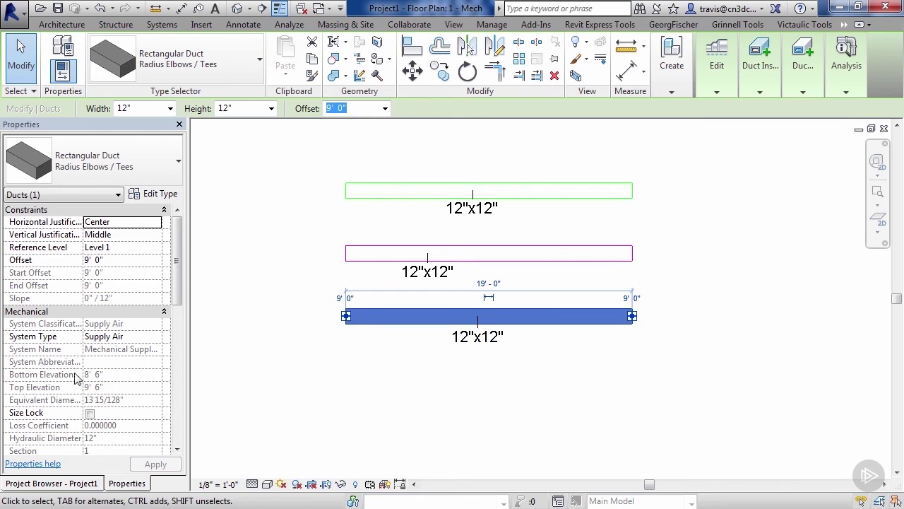
left_click(73, 485)
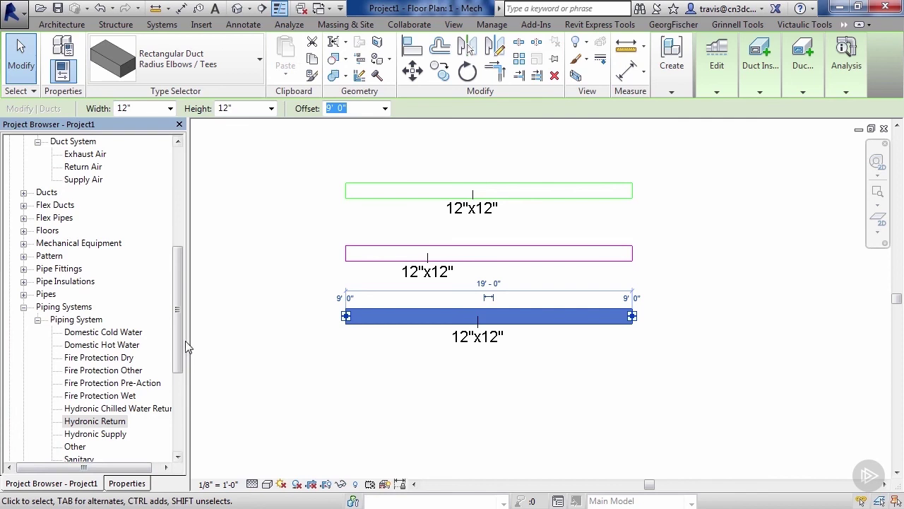
left_click(175, 319)
scroll(176, 320, "up", 1)
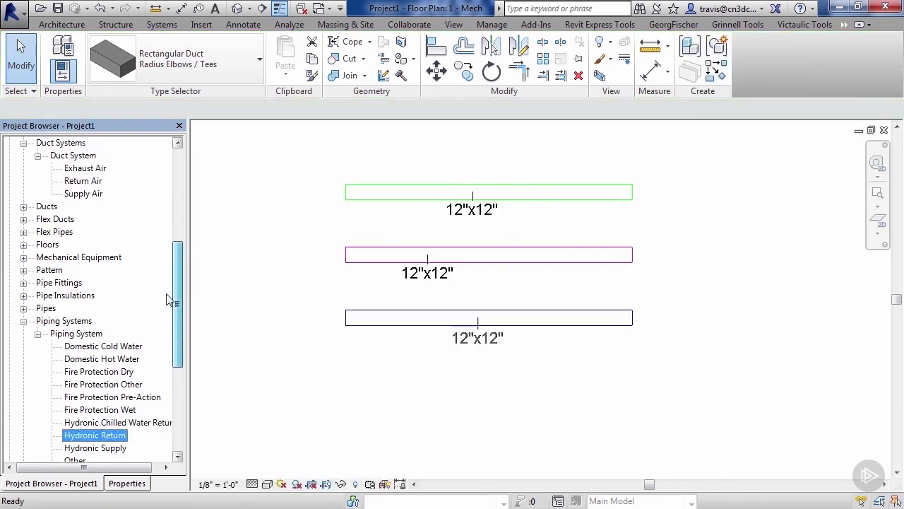
Open Type Properties for the Supply Air duct system
left_click(86, 195)
right_click(86, 195)
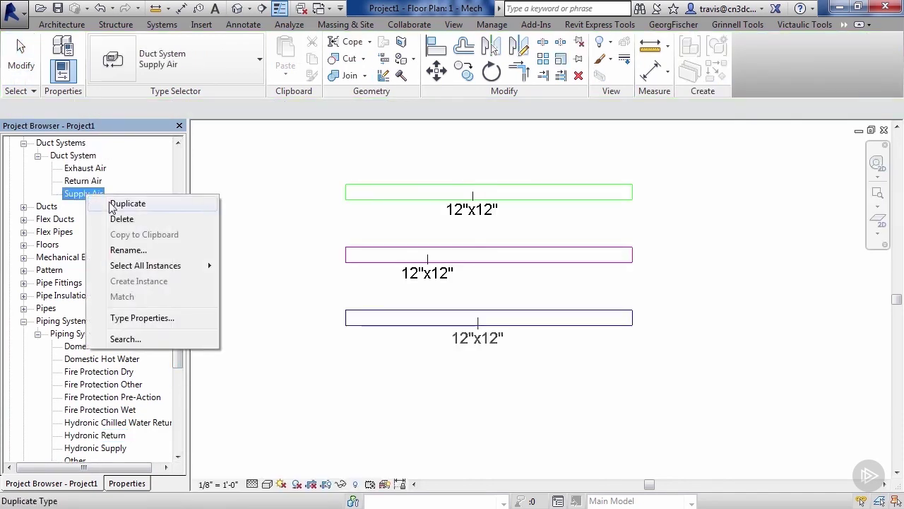
left_click(127, 319)
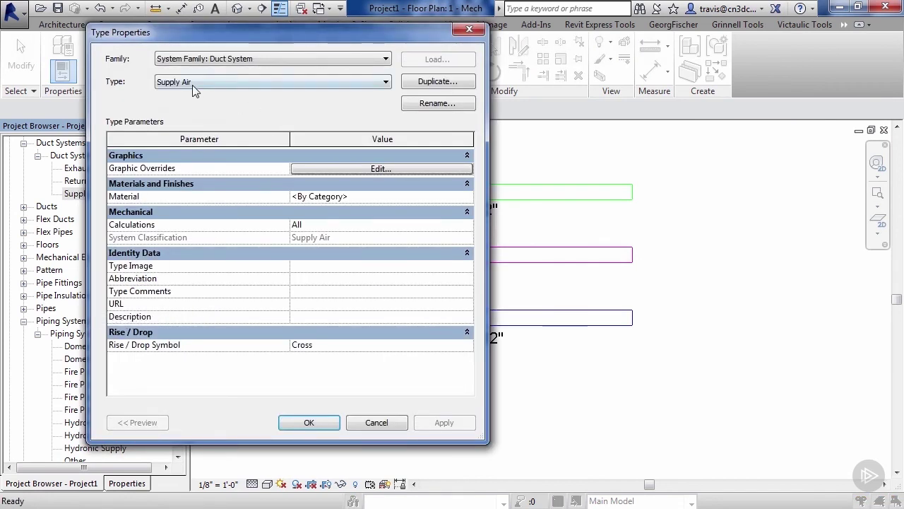
Append ' Low Pressure' to the type name, making it Supply Air Low Pressure
left_click(430, 104)
left_click(400, 173)
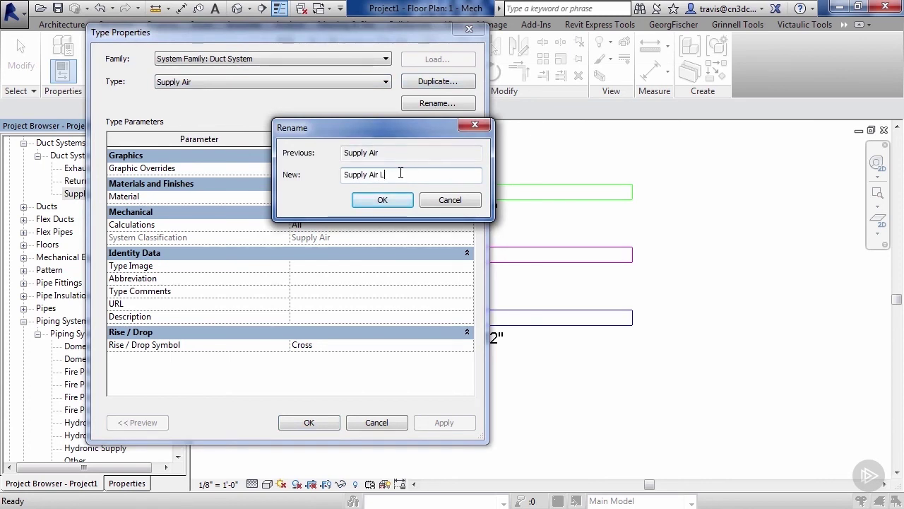
type("Low Pressure")
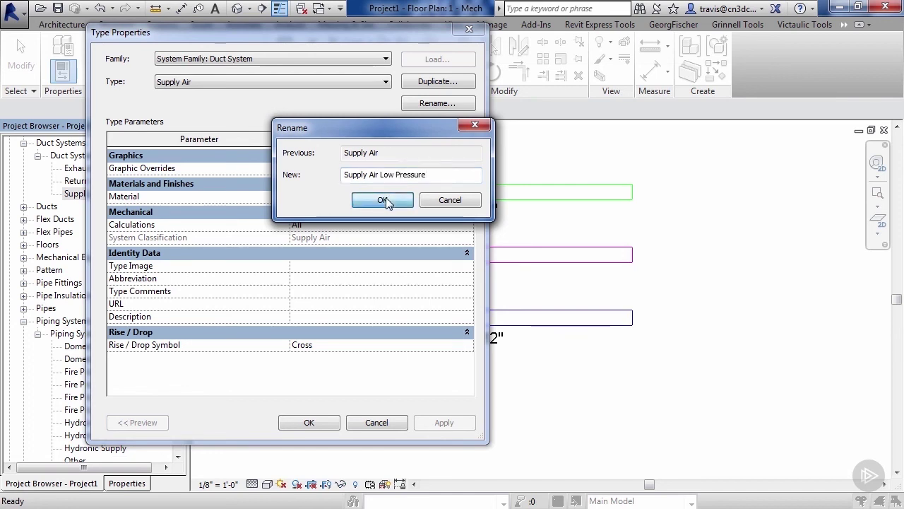
left_click(386, 200)
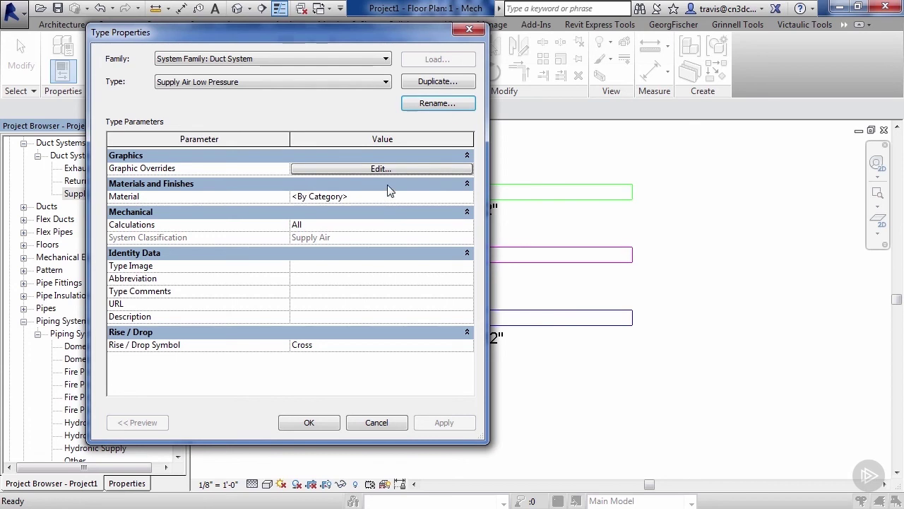
Check the system's line graphic overrides, leaving line weight and pattern unchanged
left_click(392, 168)
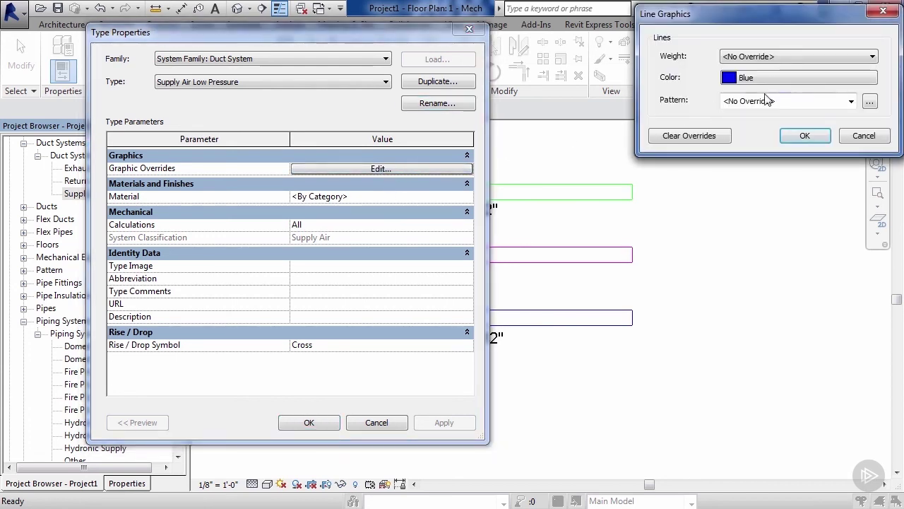
left_click(796, 62)
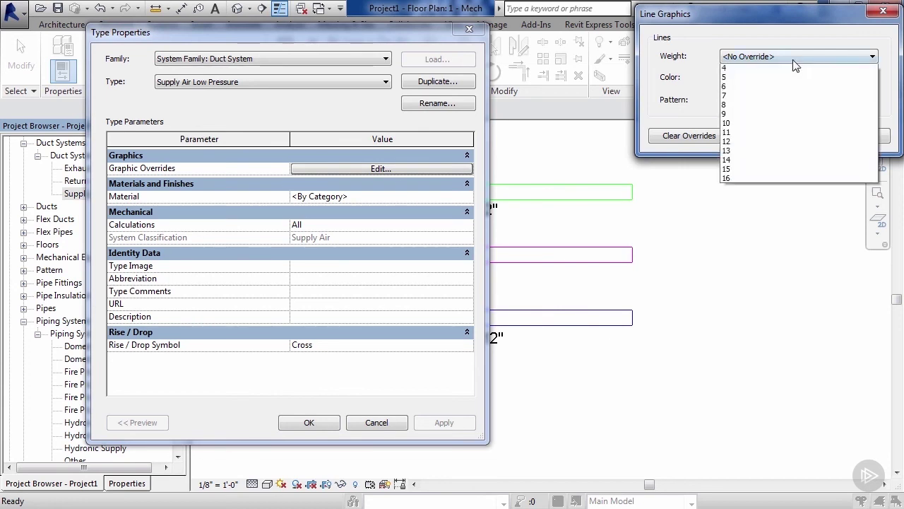
left_click(795, 63)
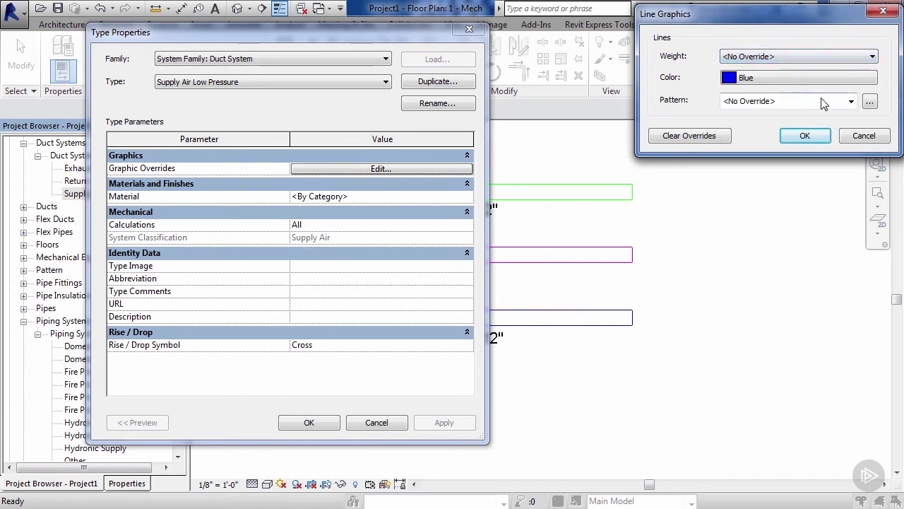
left_click(851, 101)
left_click(852, 102)
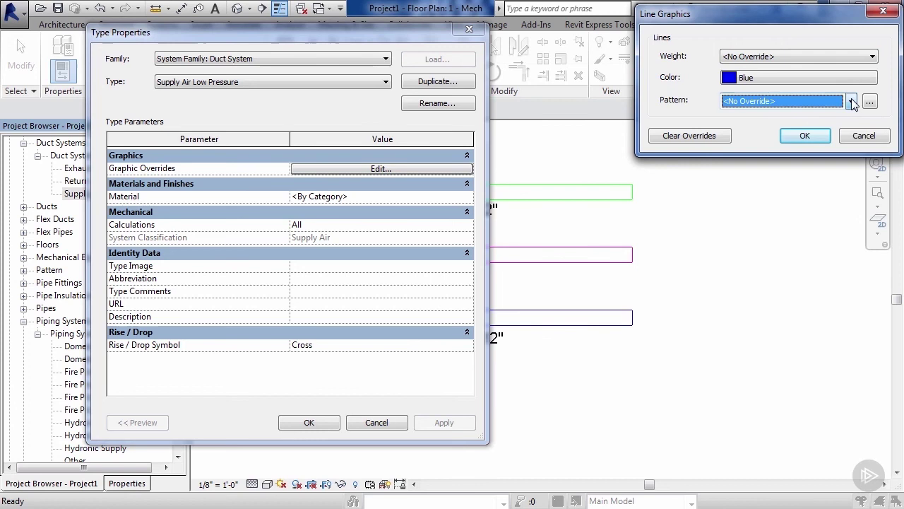
left_click(804, 136)
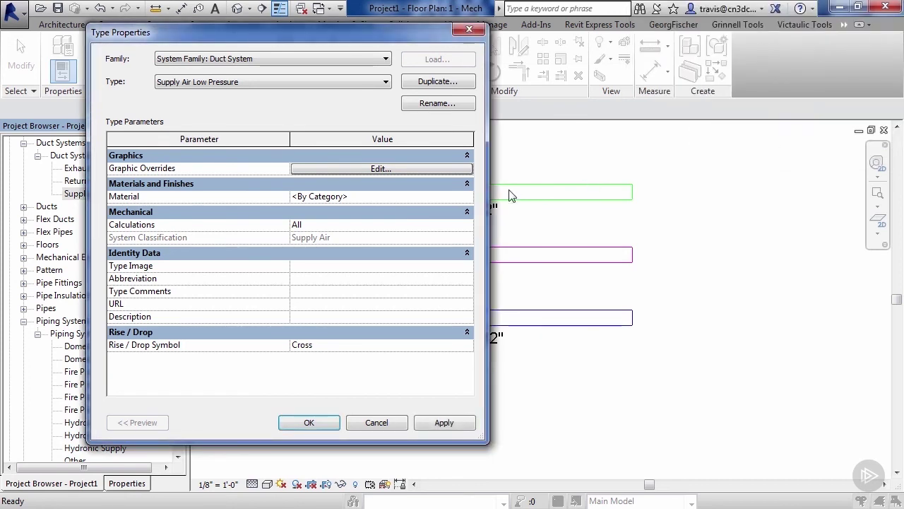
Review the material without changing it and keep Calculations set to All
left_click(469, 197)
left_click(469, 197)
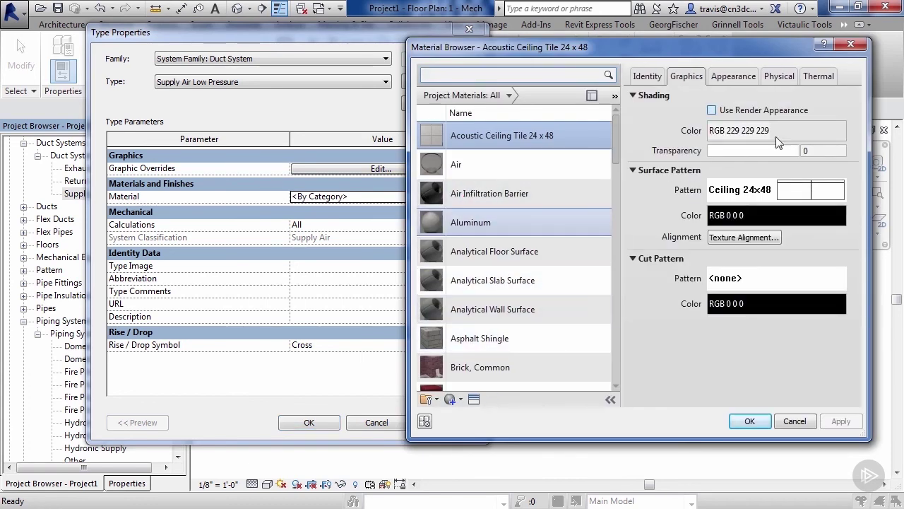
left_click(794, 421)
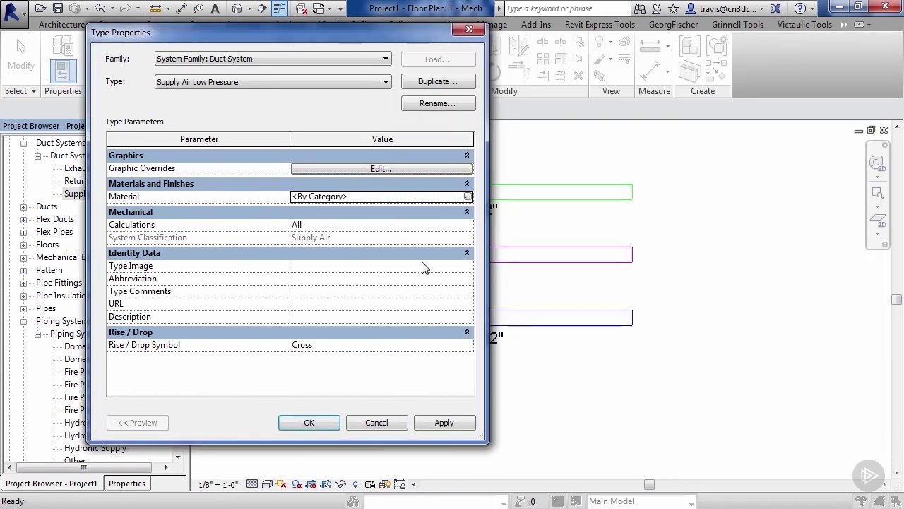
left_click(469, 225)
left_click(468, 226)
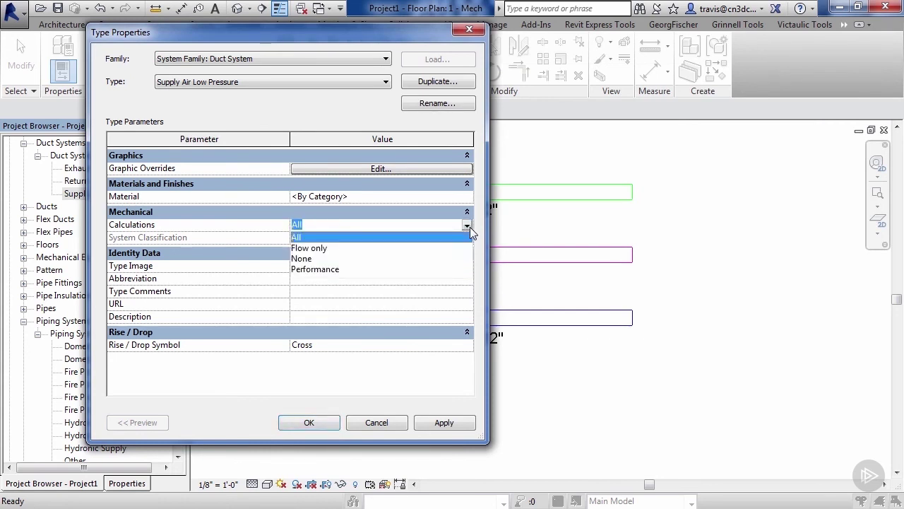
left_click(469, 227)
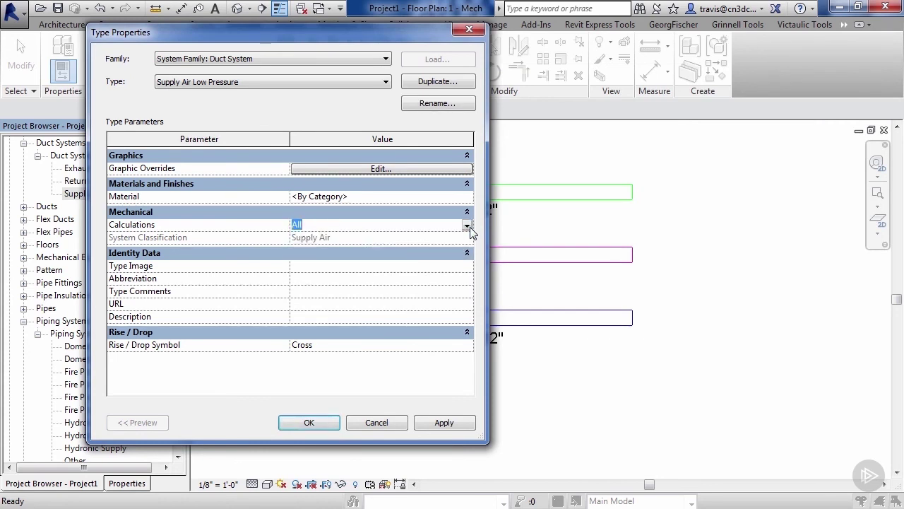
Change the Rise / Drop Symbol from Cross to Cross - Filled
left_click(469, 346)
left_click(468, 345)
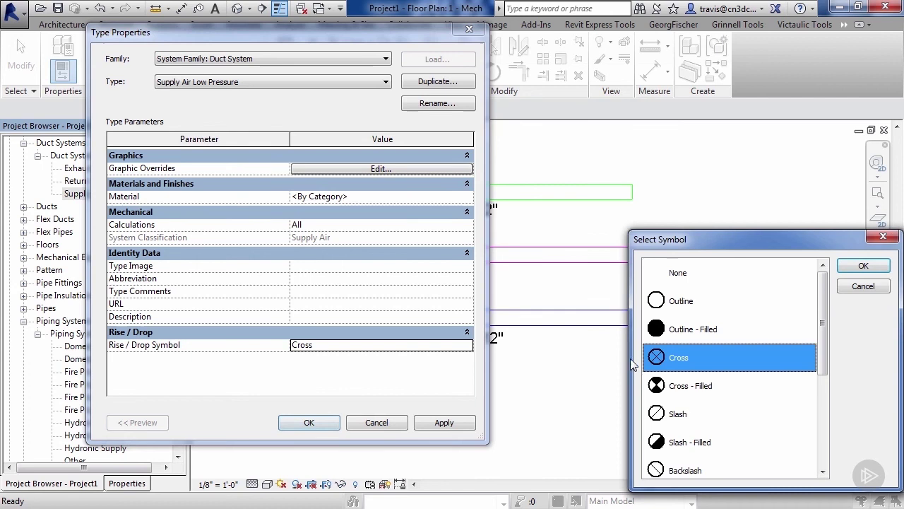
left_click(663, 390)
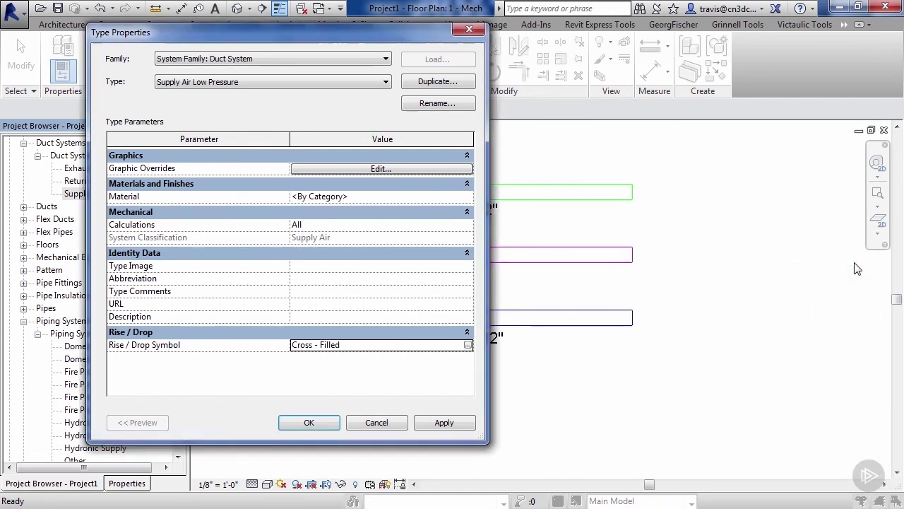
left_click(862, 265)
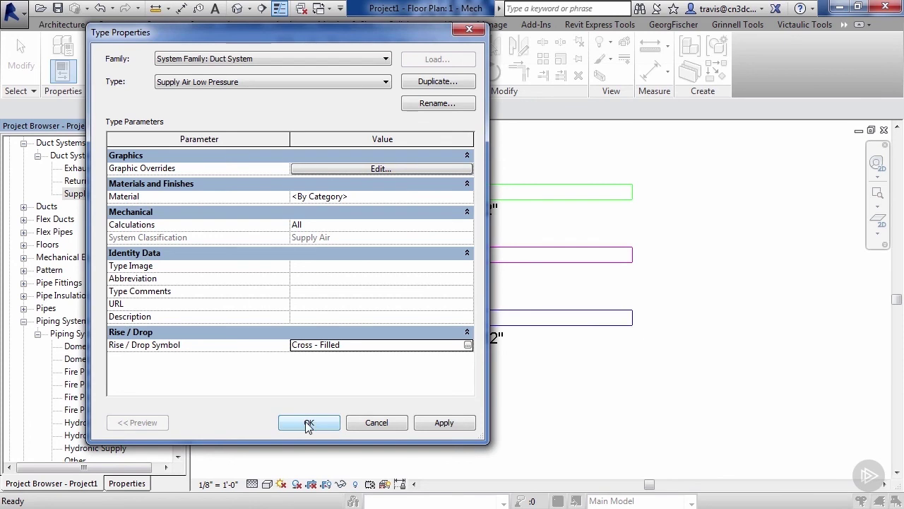
Enter SALP as the Supply Air Low Pressure abbreviation and apply the type change
left_click(315, 283)
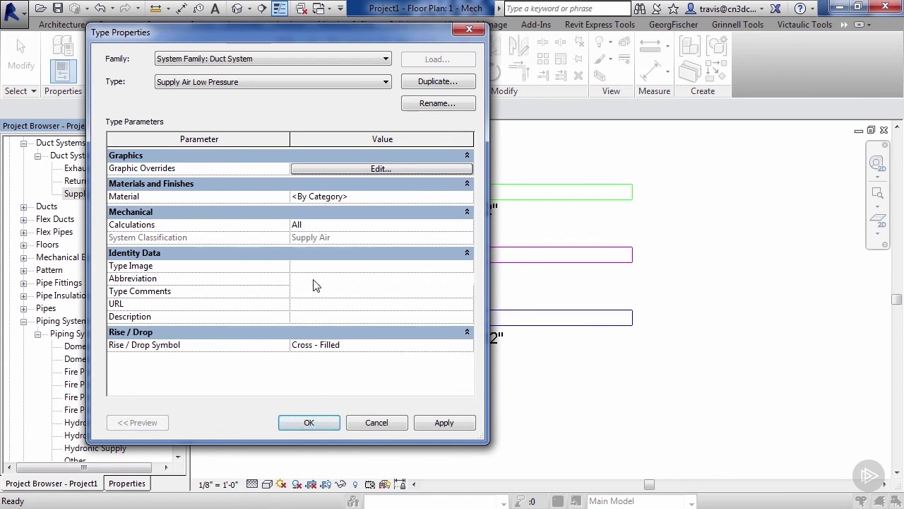
type("SALP")
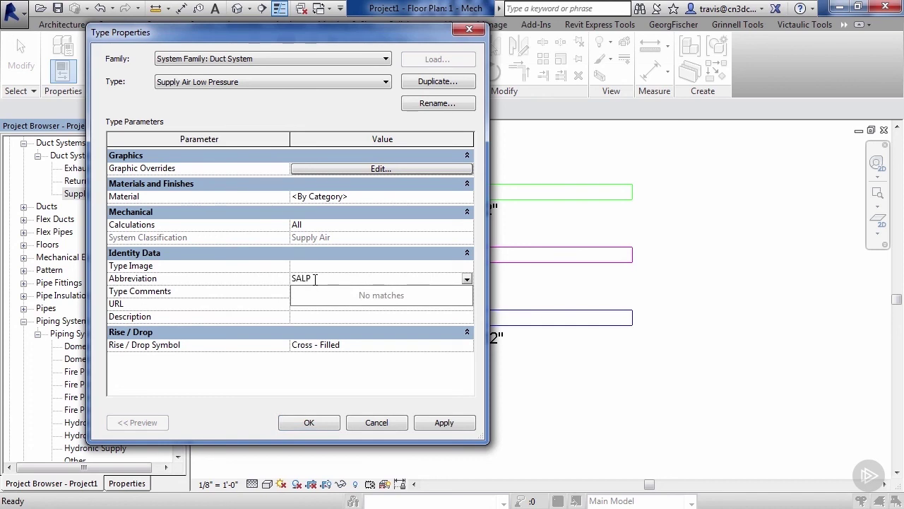
left_click(303, 423)
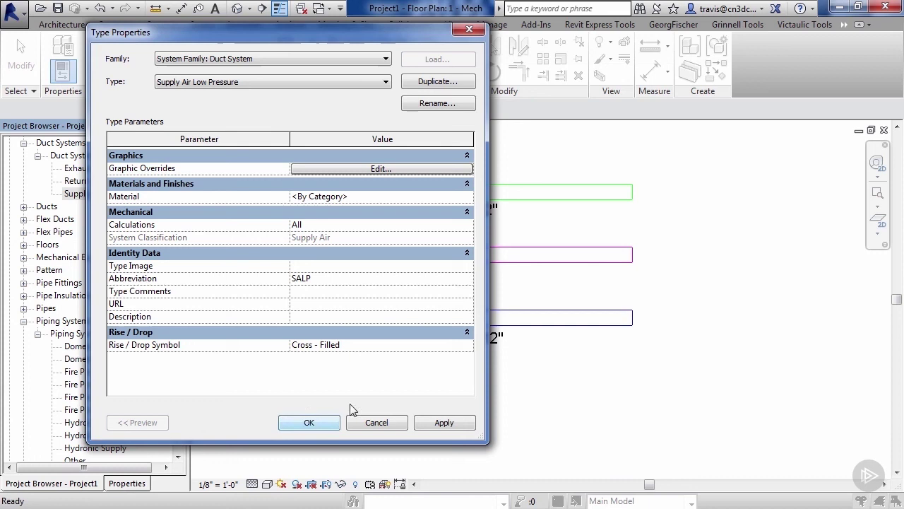
left_click(299, 423)
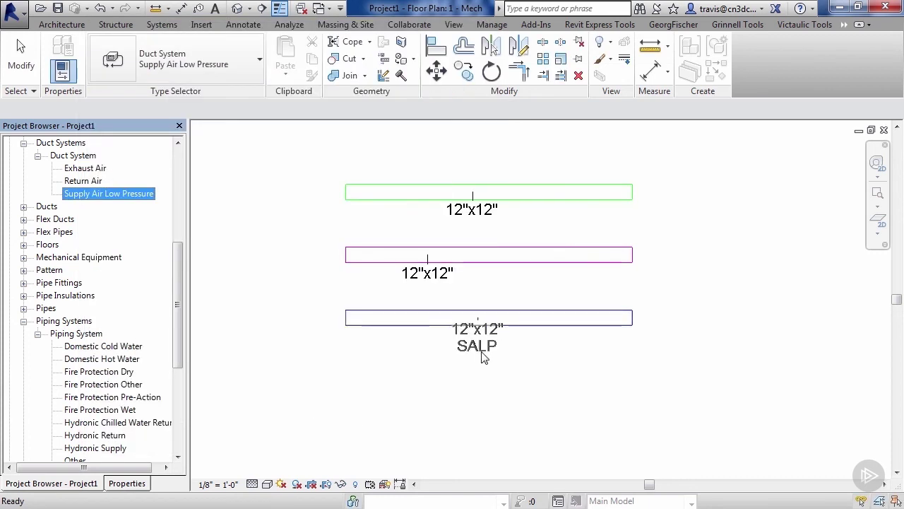
Drag the 12"x12" SALP tag down-left below the bottom duct
left_click(478, 353)
left_click_drag(478, 354, 411, 383)
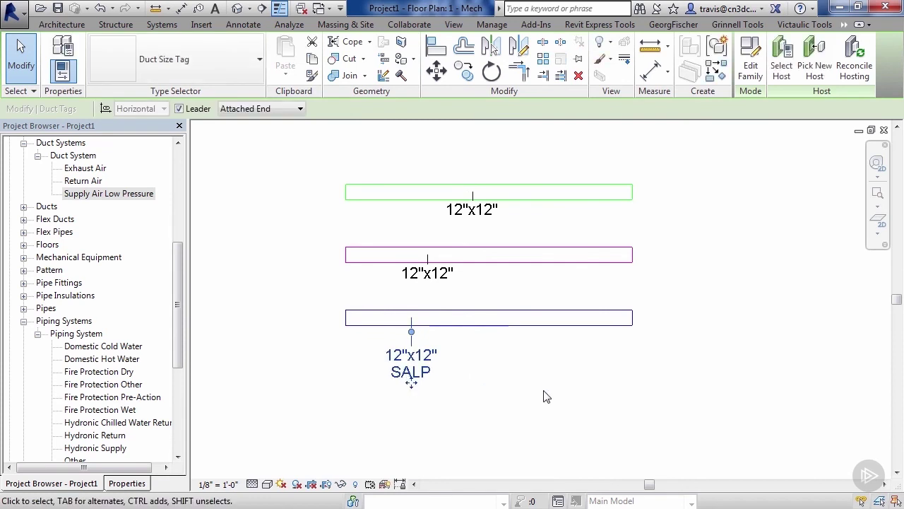
left_click(484, 396)
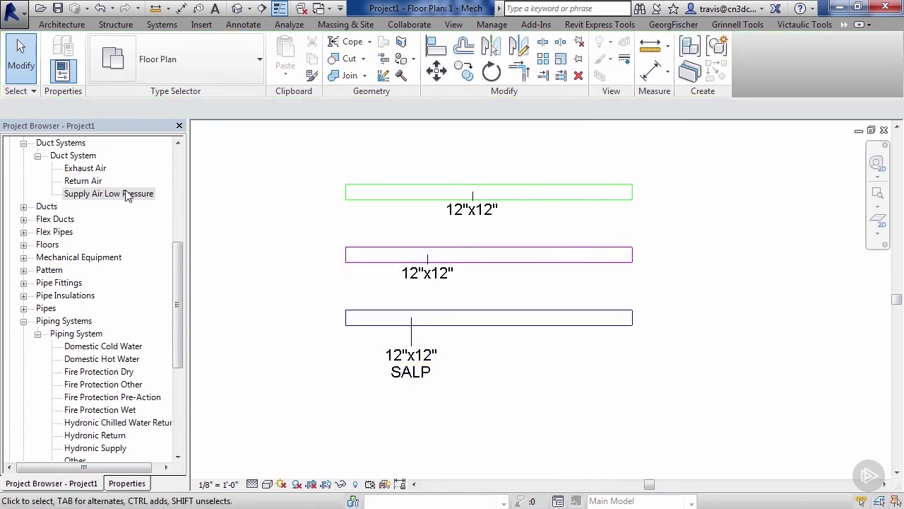
Browse the Return Air and Exhaust Air duct system types in the Project Browser
left_click(83, 181)
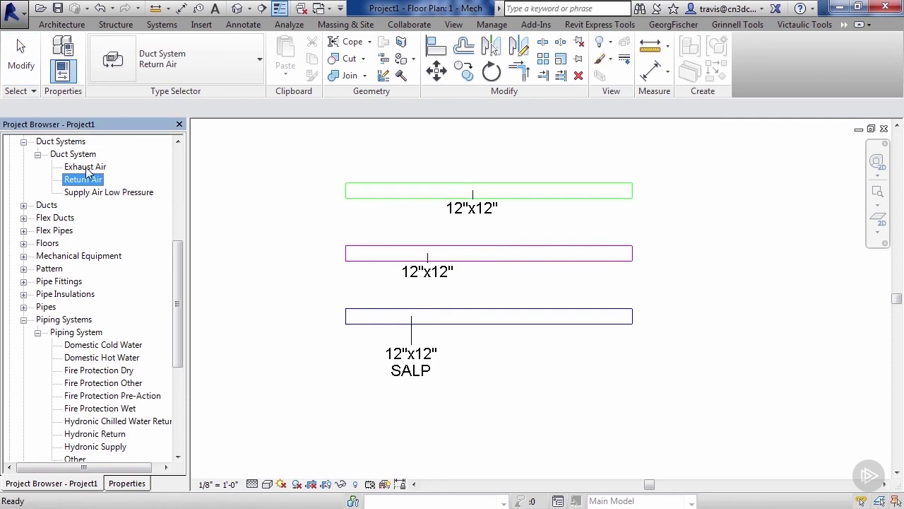
left_click(86, 168)
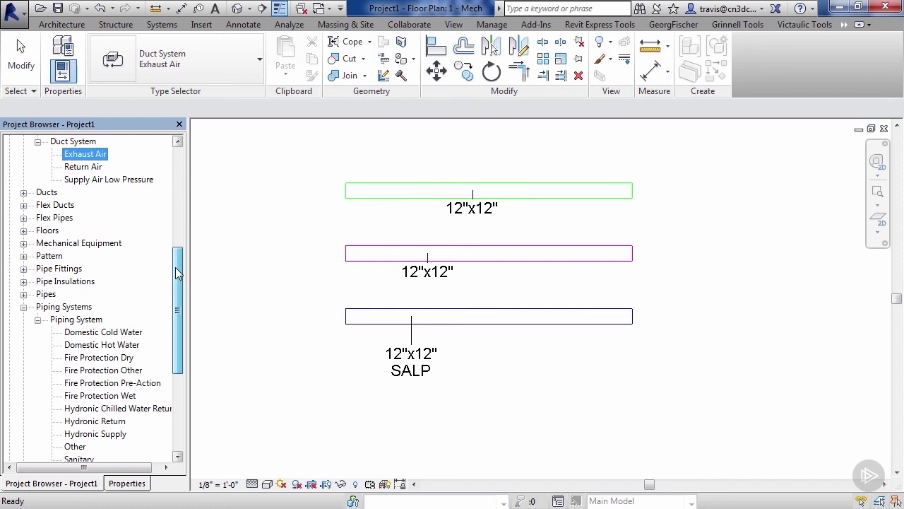
left_click_drag(178, 274, 177, 281)
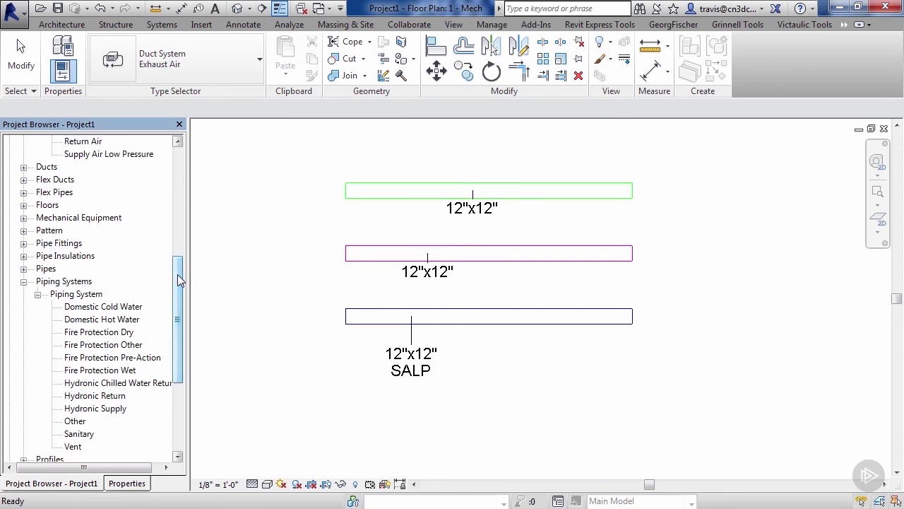
left_click_drag(180, 278, 178, 264)
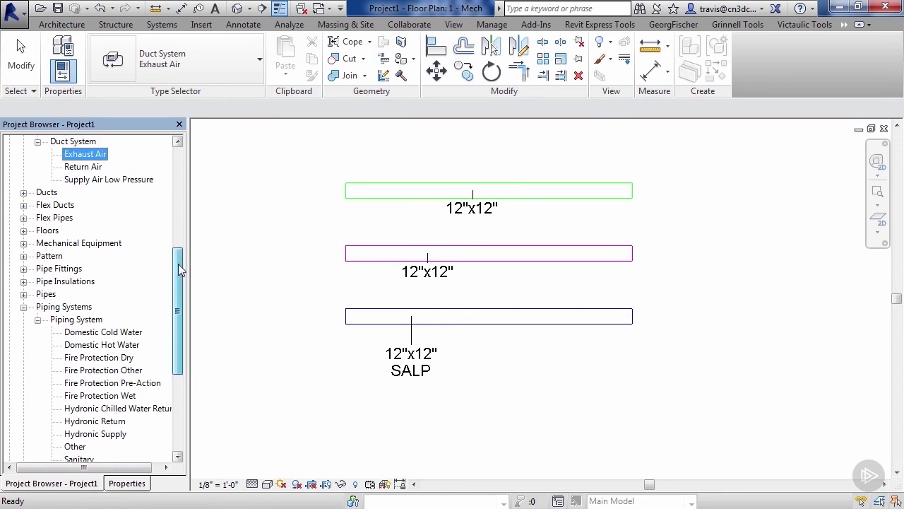